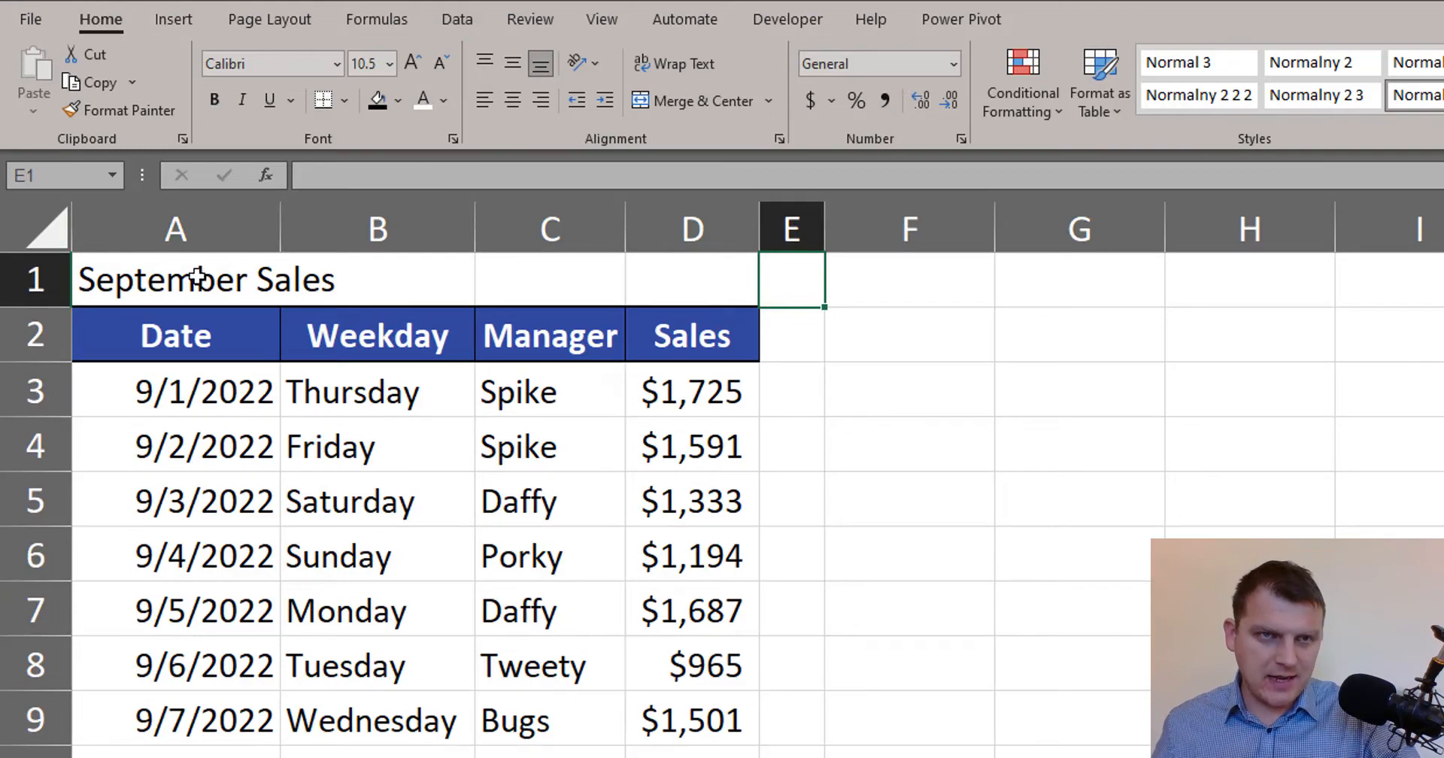
# Merge and center the September Sales title across cells A1:D1.
pyautogui.moveTo(204, 282); pyautogui.dragTo(697, 287)
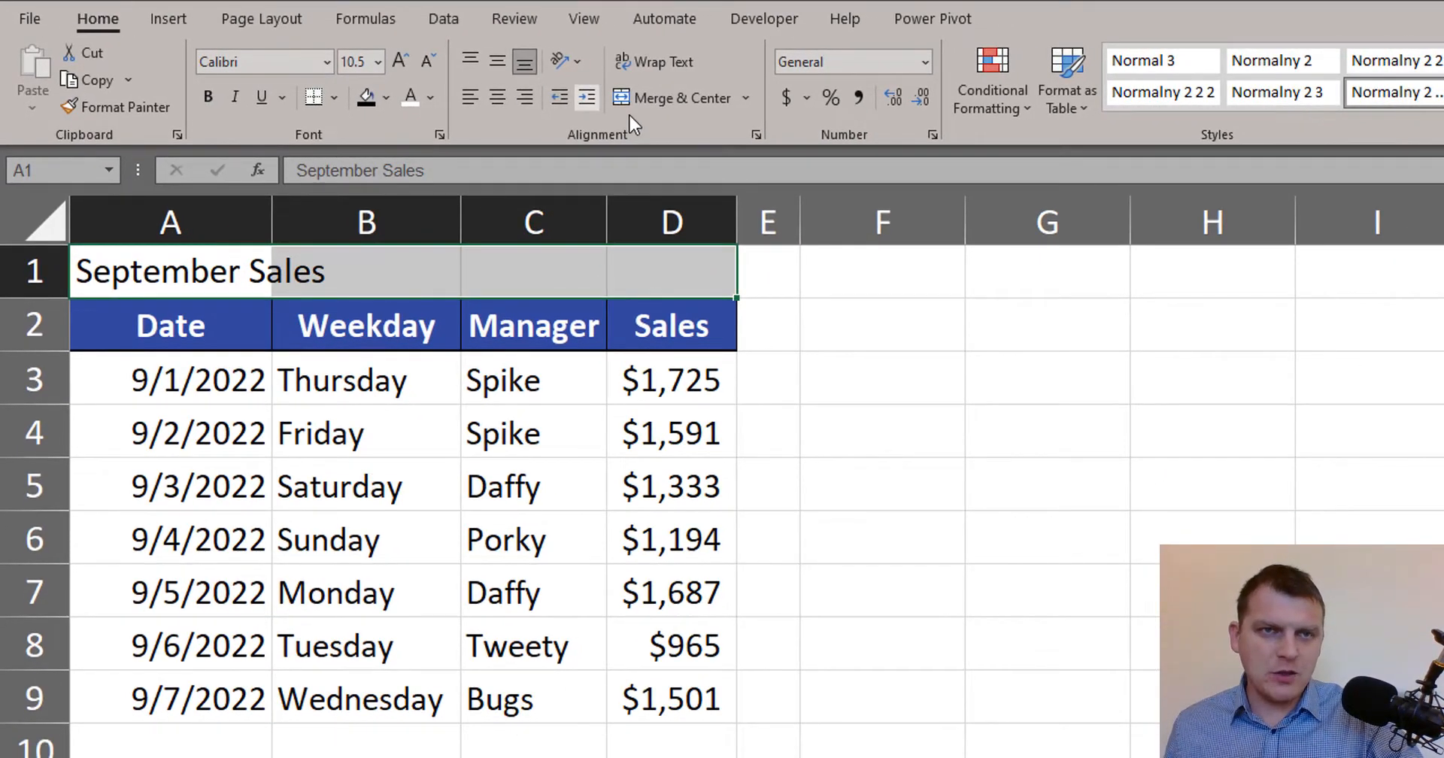
pyautogui.click(681, 109)
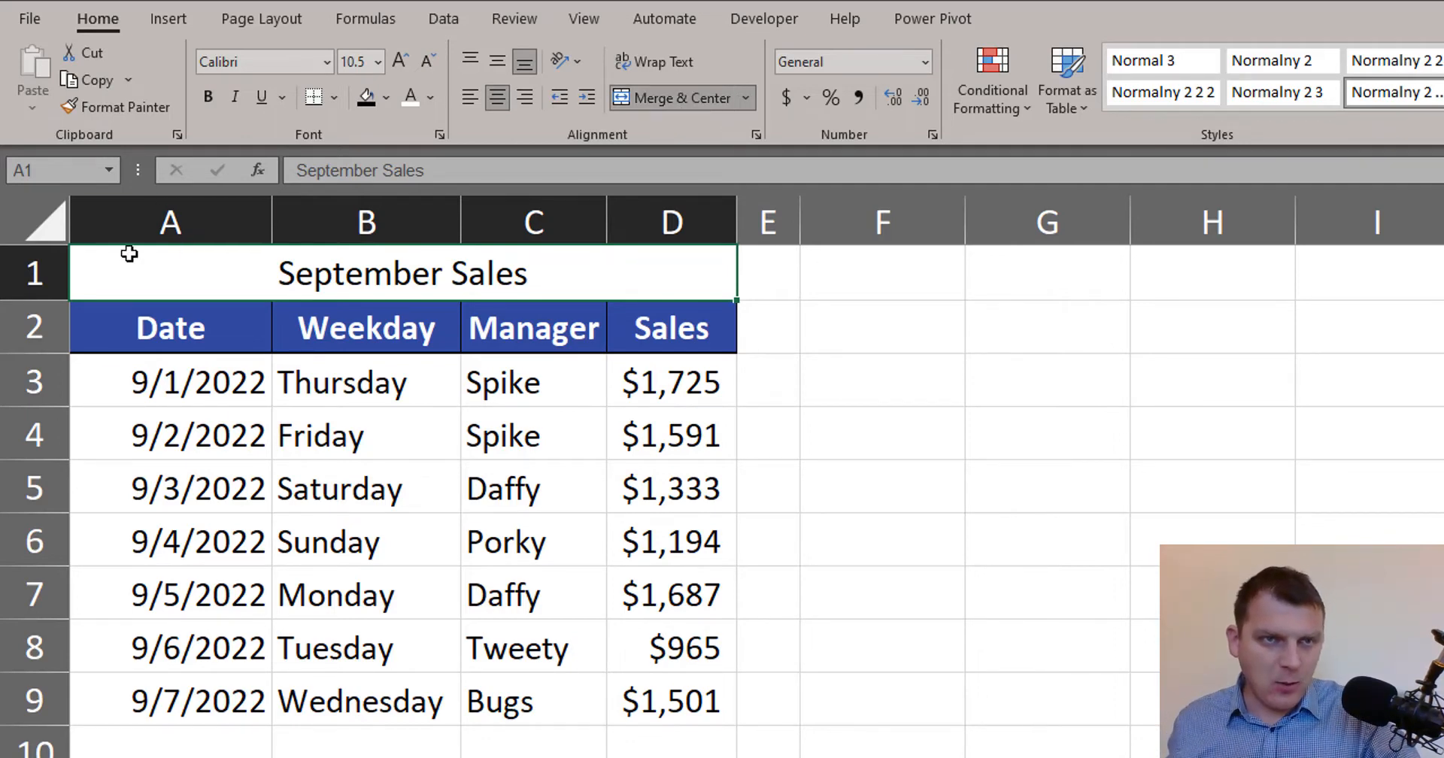
# Examine how a selection in the Date column behaves when extended up into the merged title row and pulled back to the header.
pyautogui.click(215, 326)
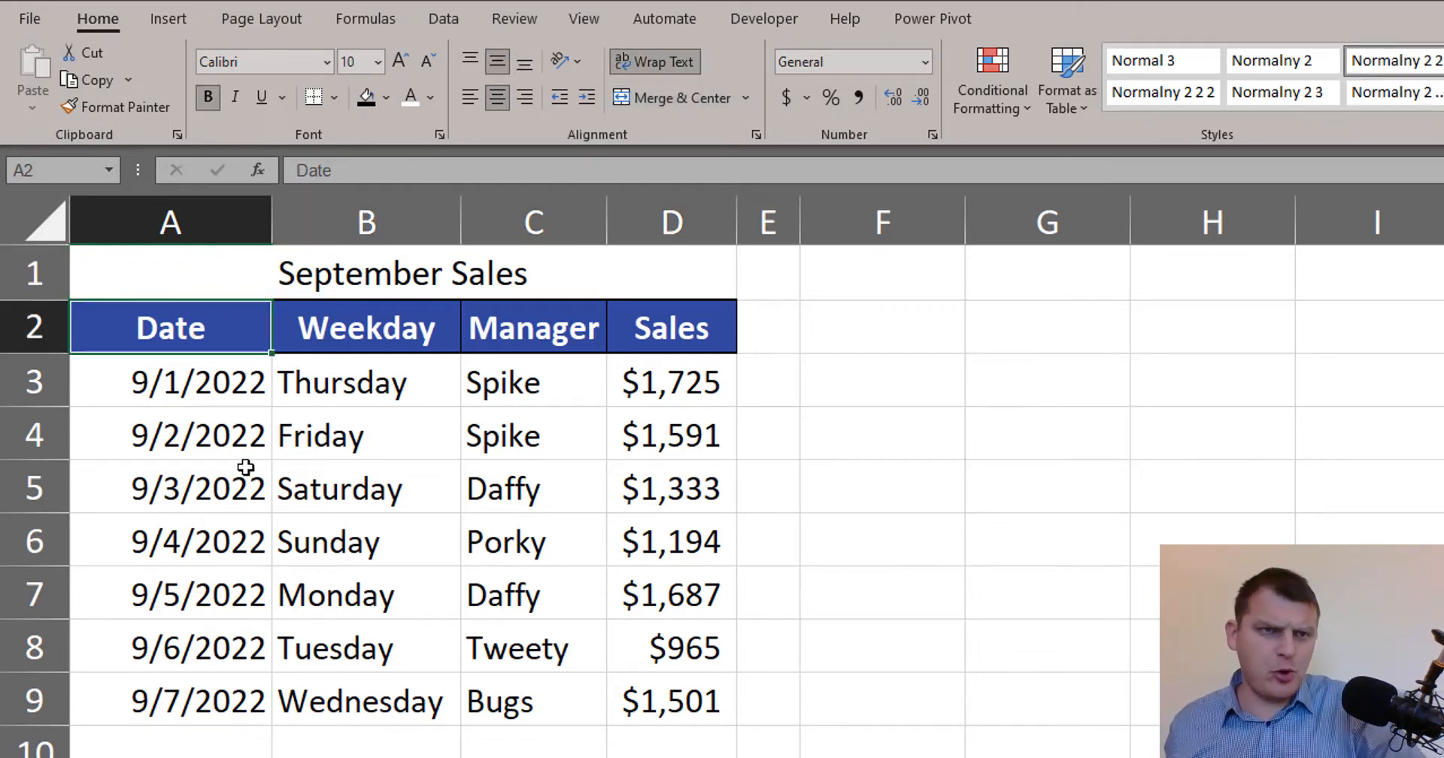
pyautogui.click(195, 274)
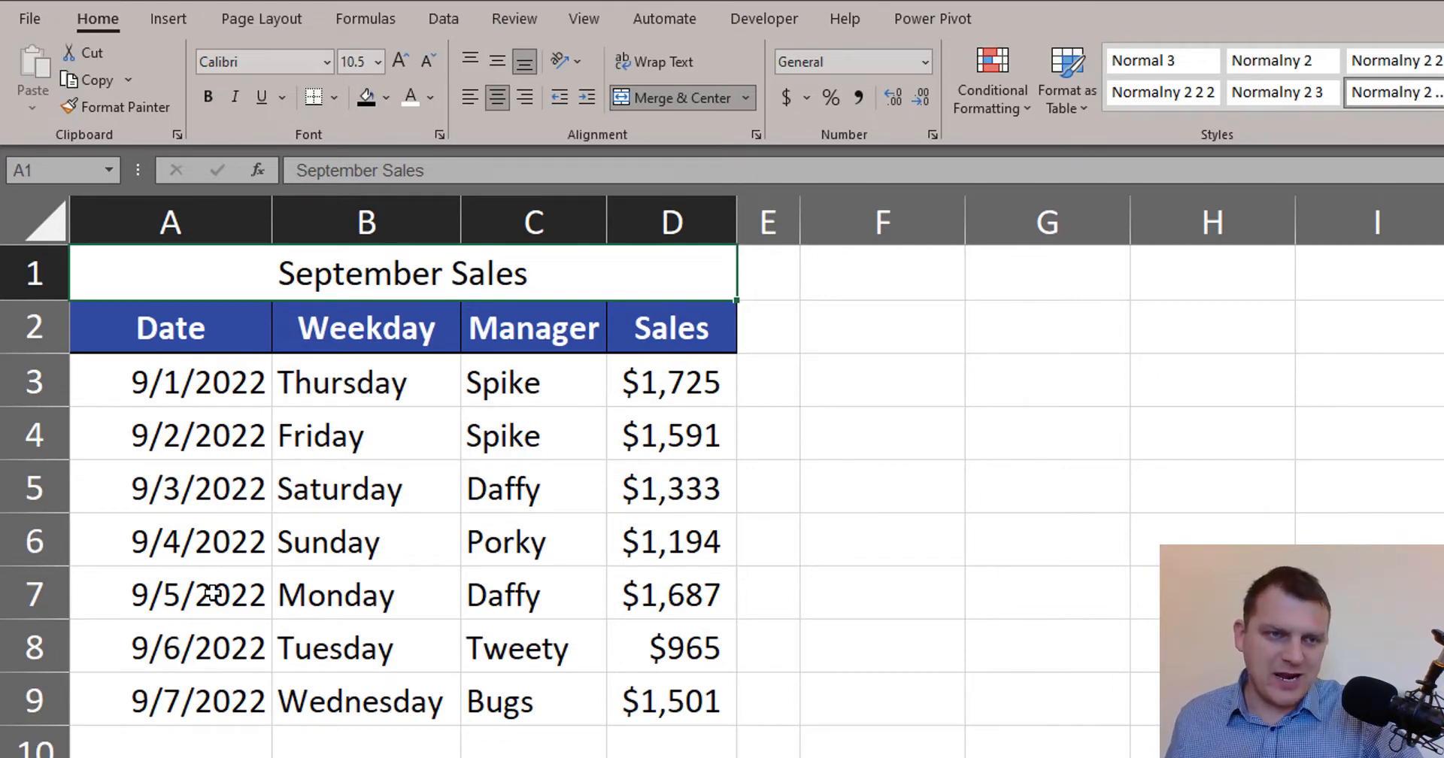
pyautogui.moveTo(215, 614); pyautogui.dragTo(196, 282)
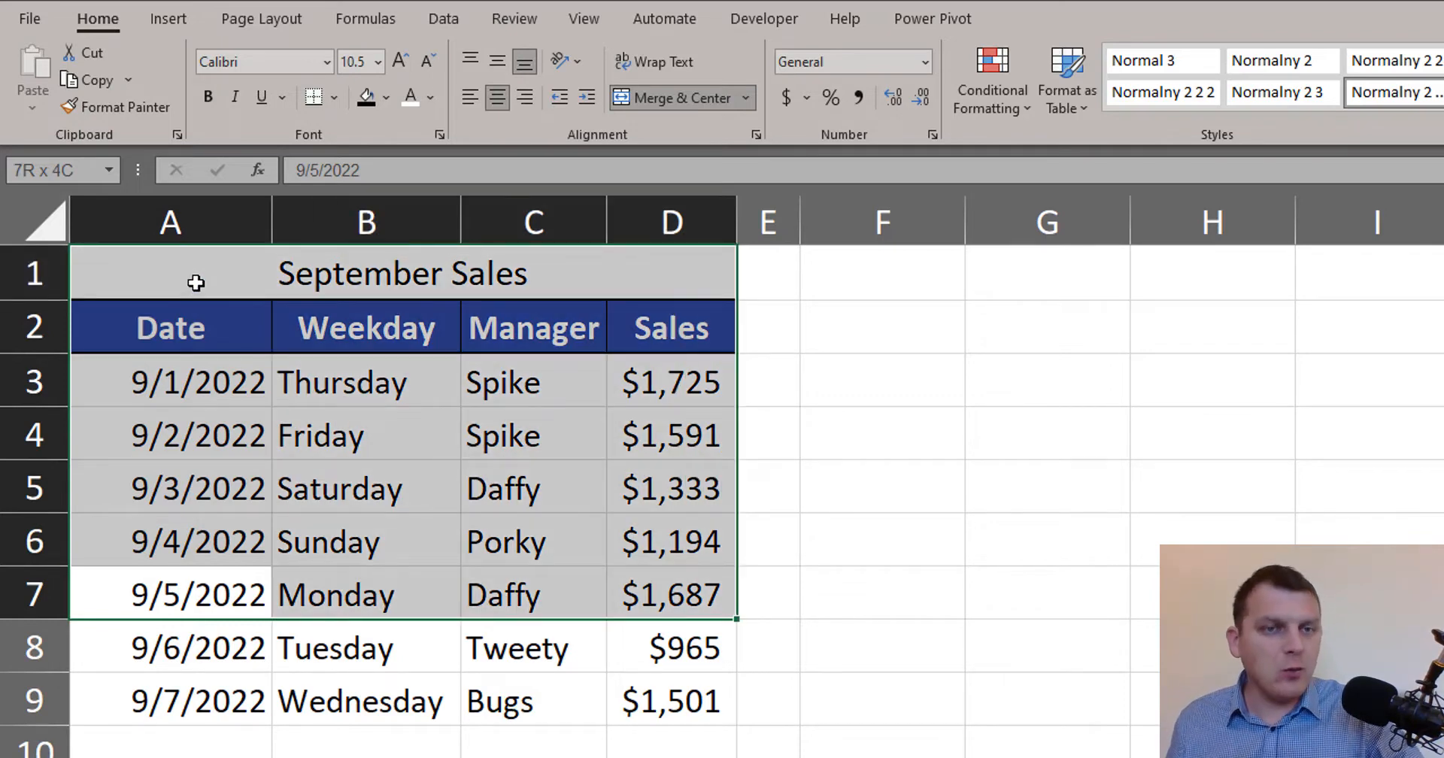
pyautogui.moveTo(195, 282); pyautogui.dragTo(213, 328)
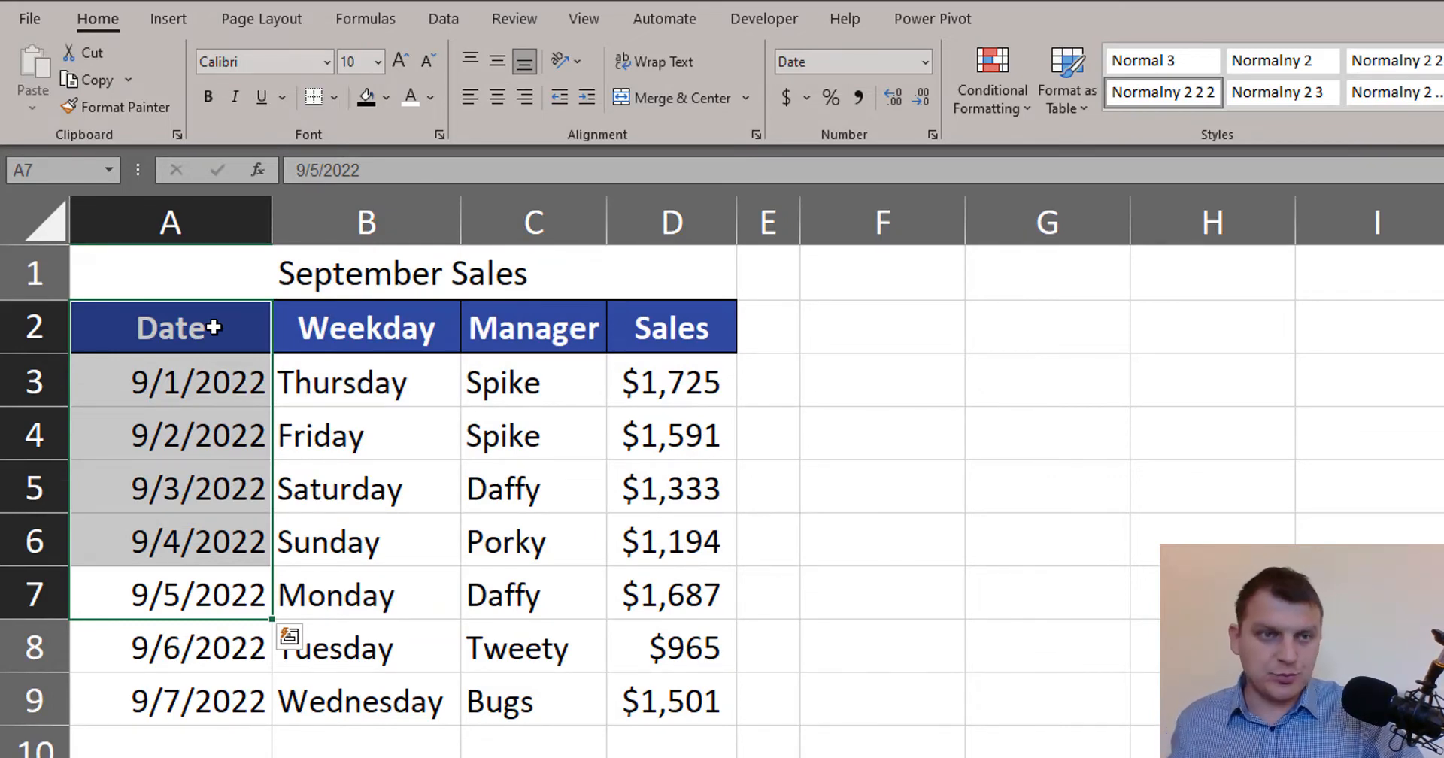
# Copy the range A1:D9 and try to move the whole table one column over, to B1:E9.
pyautogui.moveTo(200, 270); pyautogui.dragTo(600, 687)
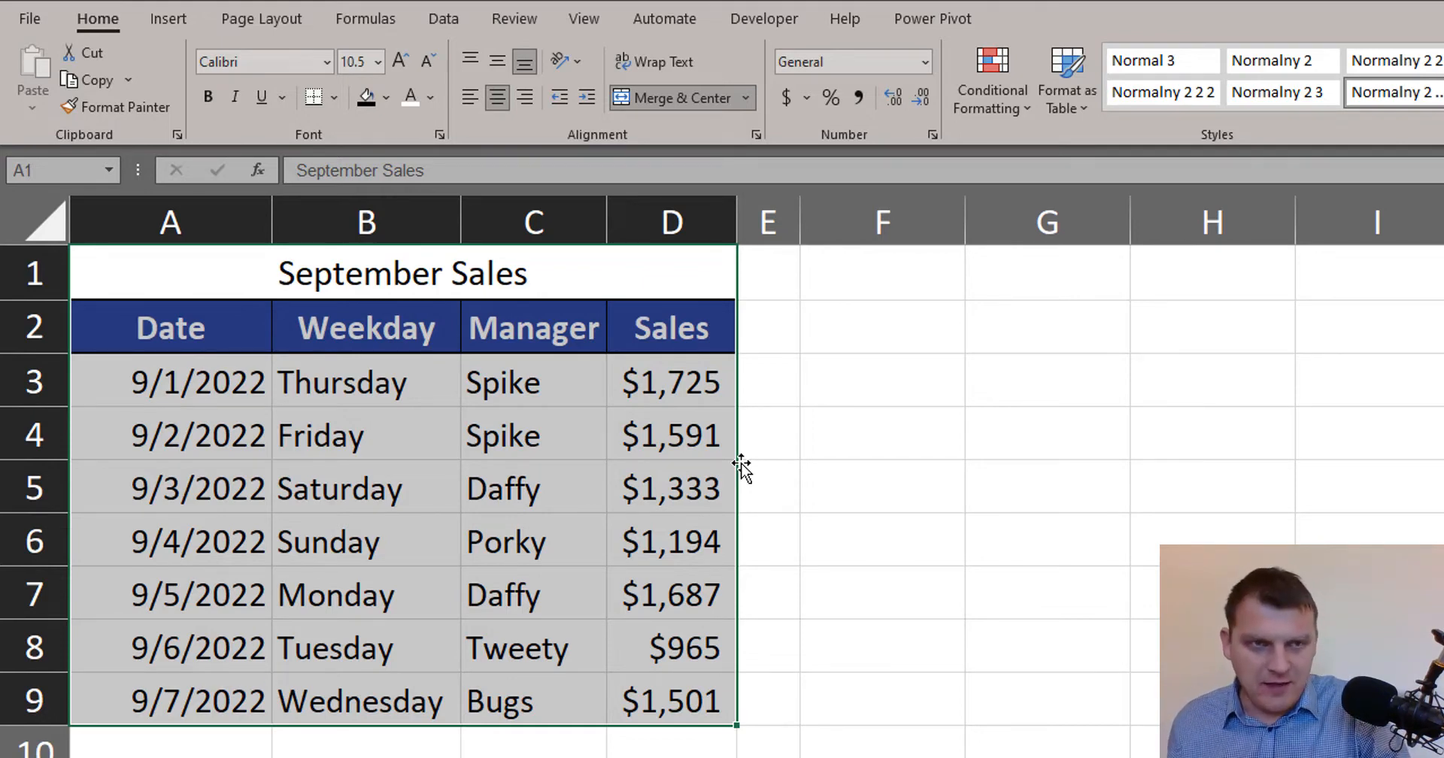
pyautogui.hotkey('ctrl', 'c')
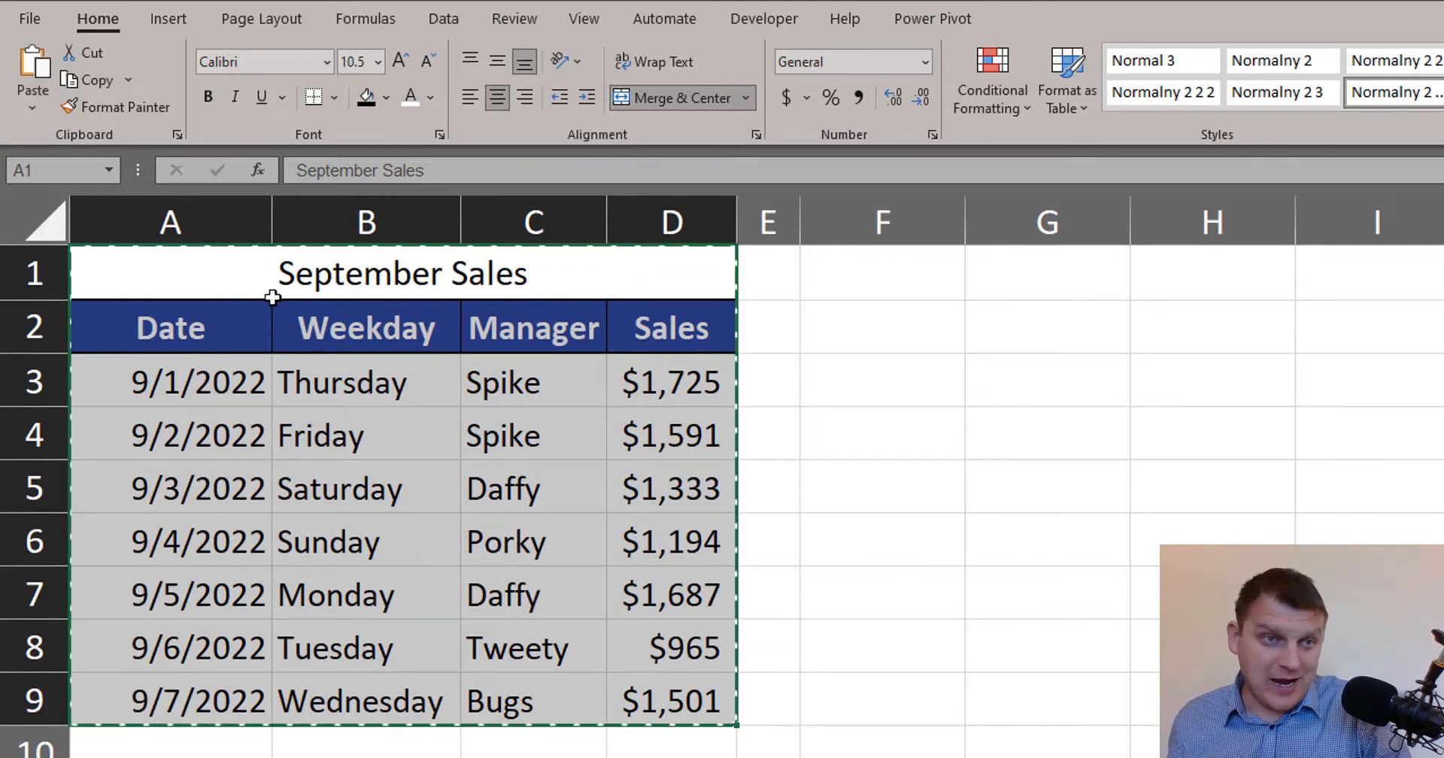
pyautogui.click(369, 276)
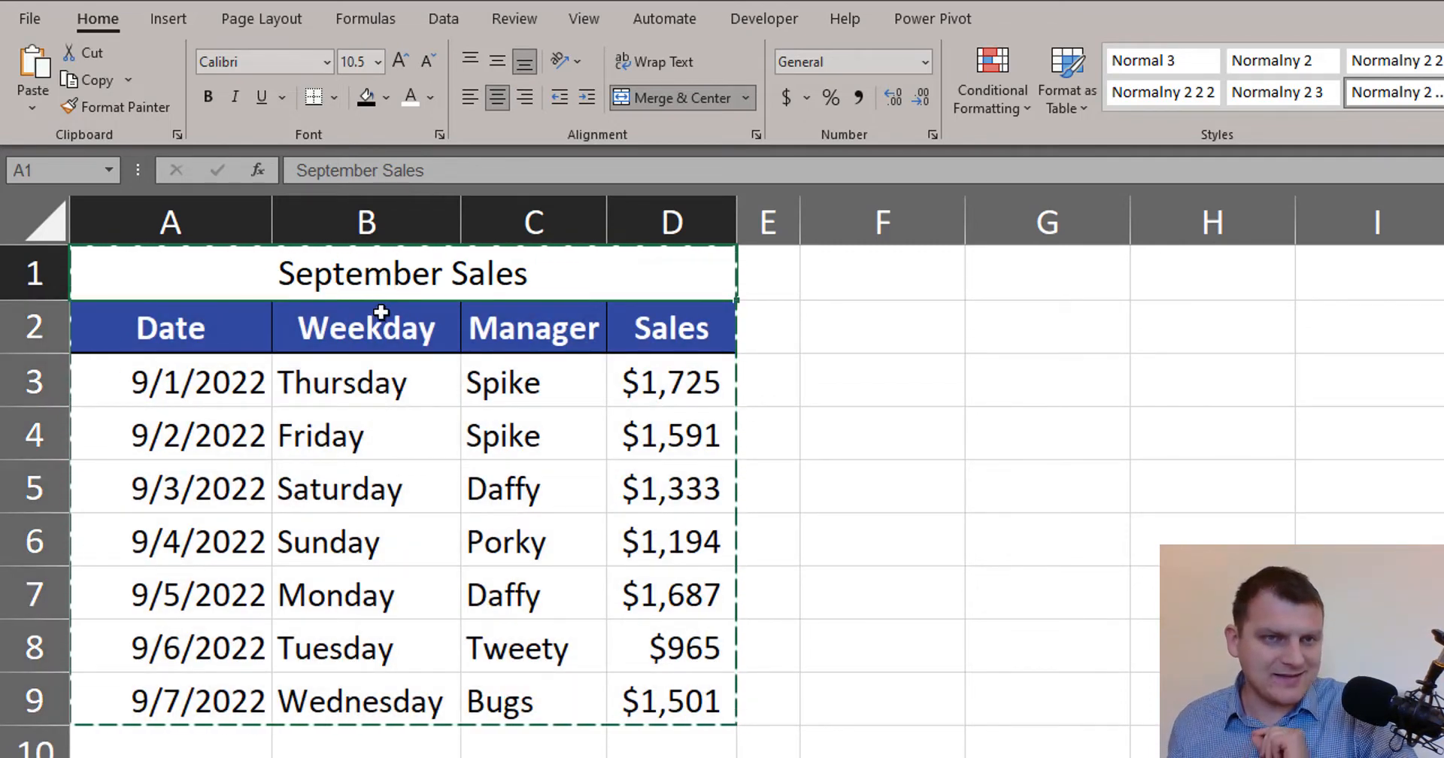
pyautogui.moveTo(208, 266)
pyautogui.mouseDown()
pyautogui.moveTo(677, 647)
pyautogui.moveTo(675, 697)
pyautogui.mouseUp()
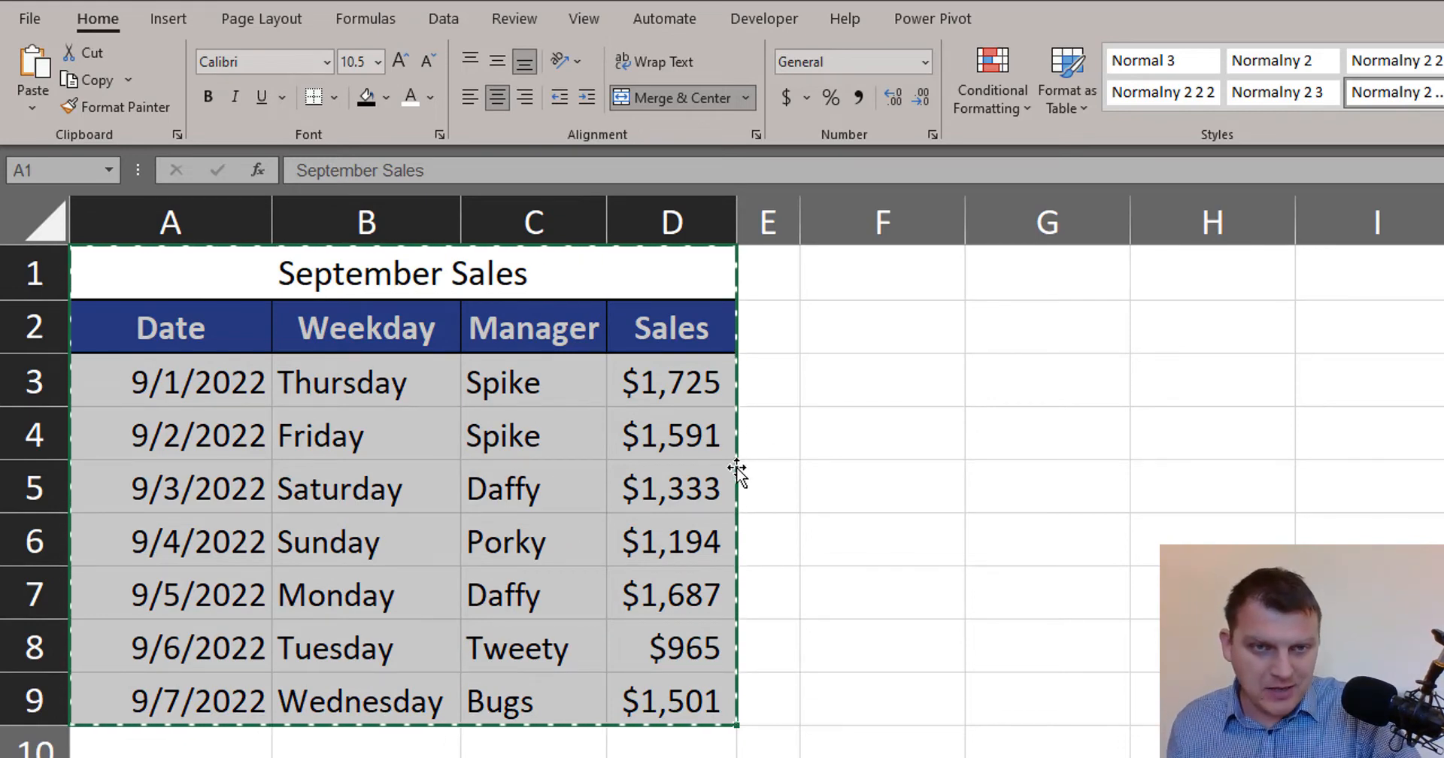
pyautogui.moveTo(737, 468); pyautogui.dragTo(733, 440)
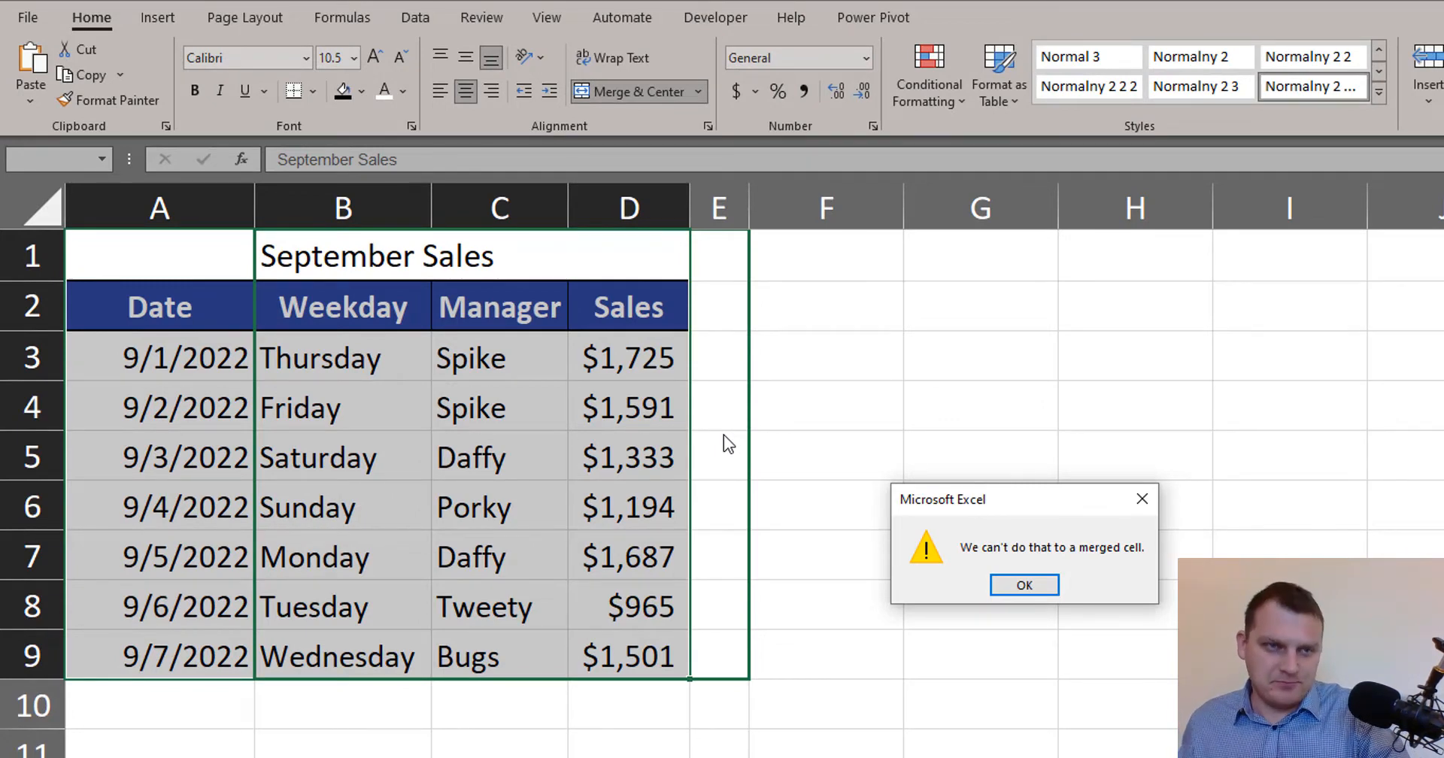
pyautogui.press('Return')
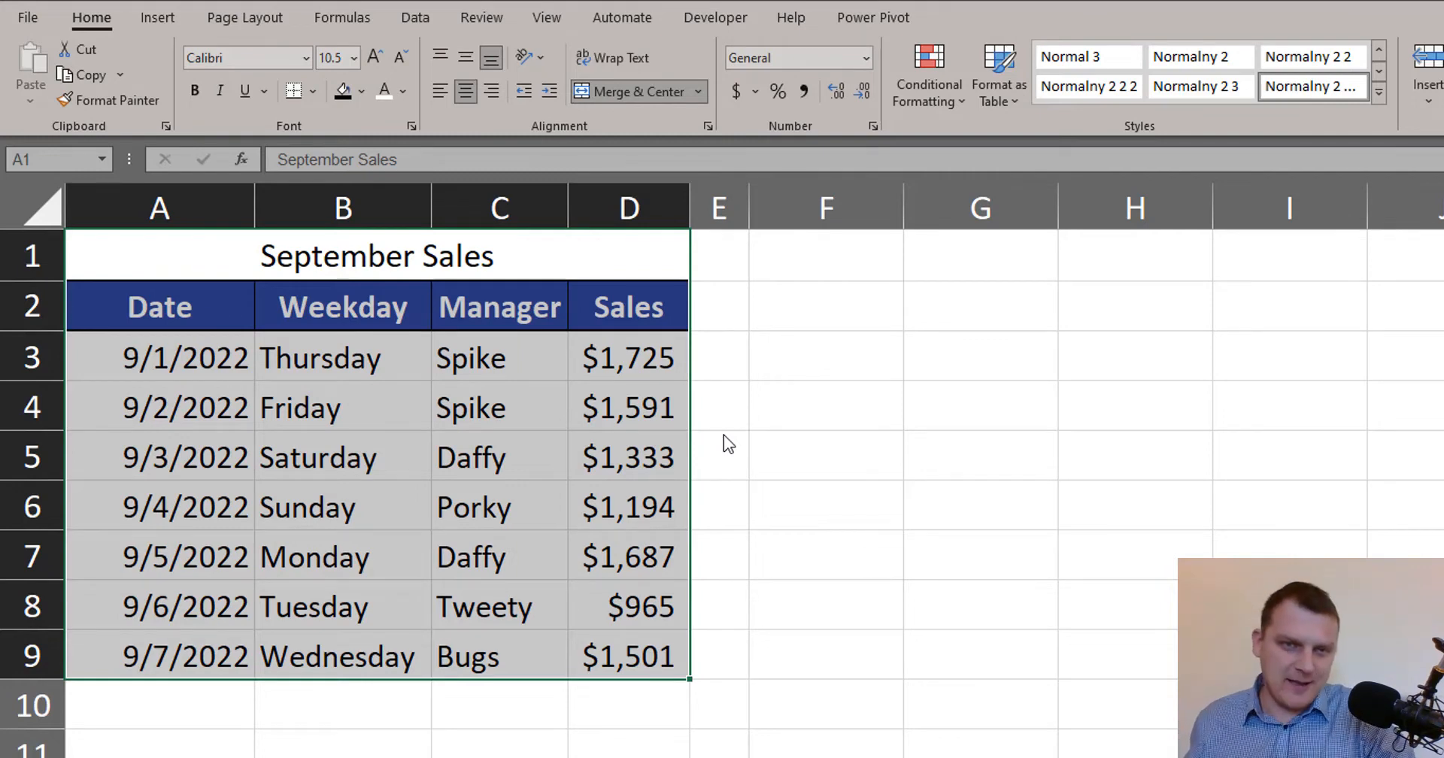
# Try moving the table to E1:H9, clear of its original columns, and undo the move.
pyautogui.click(690, 408)
pyautogui.moveTo(690, 408); pyautogui.dragTo(1134, 408)
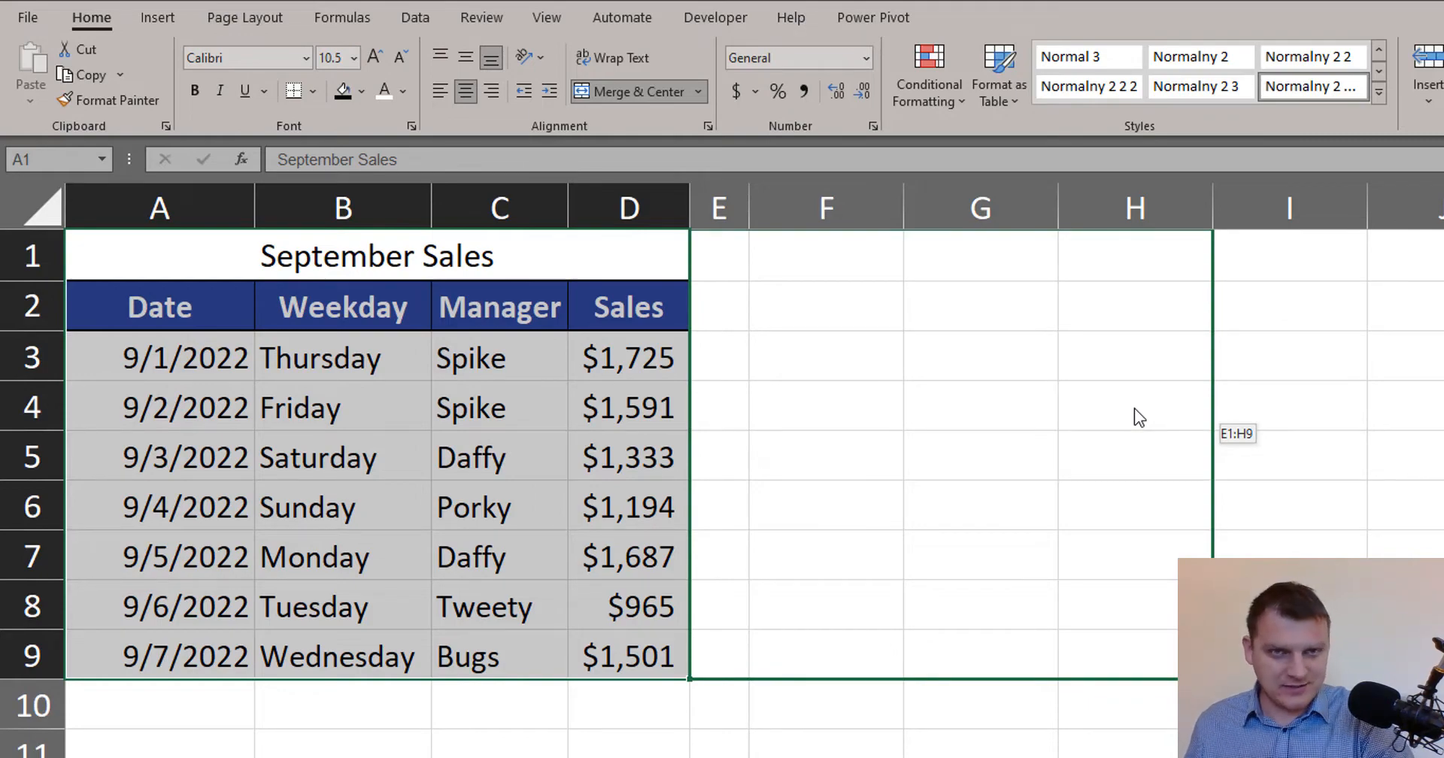
pyautogui.moveTo(1134, 409); pyautogui.dragTo(1134, 409)
pyautogui.hotkey('ctrl', 'z')
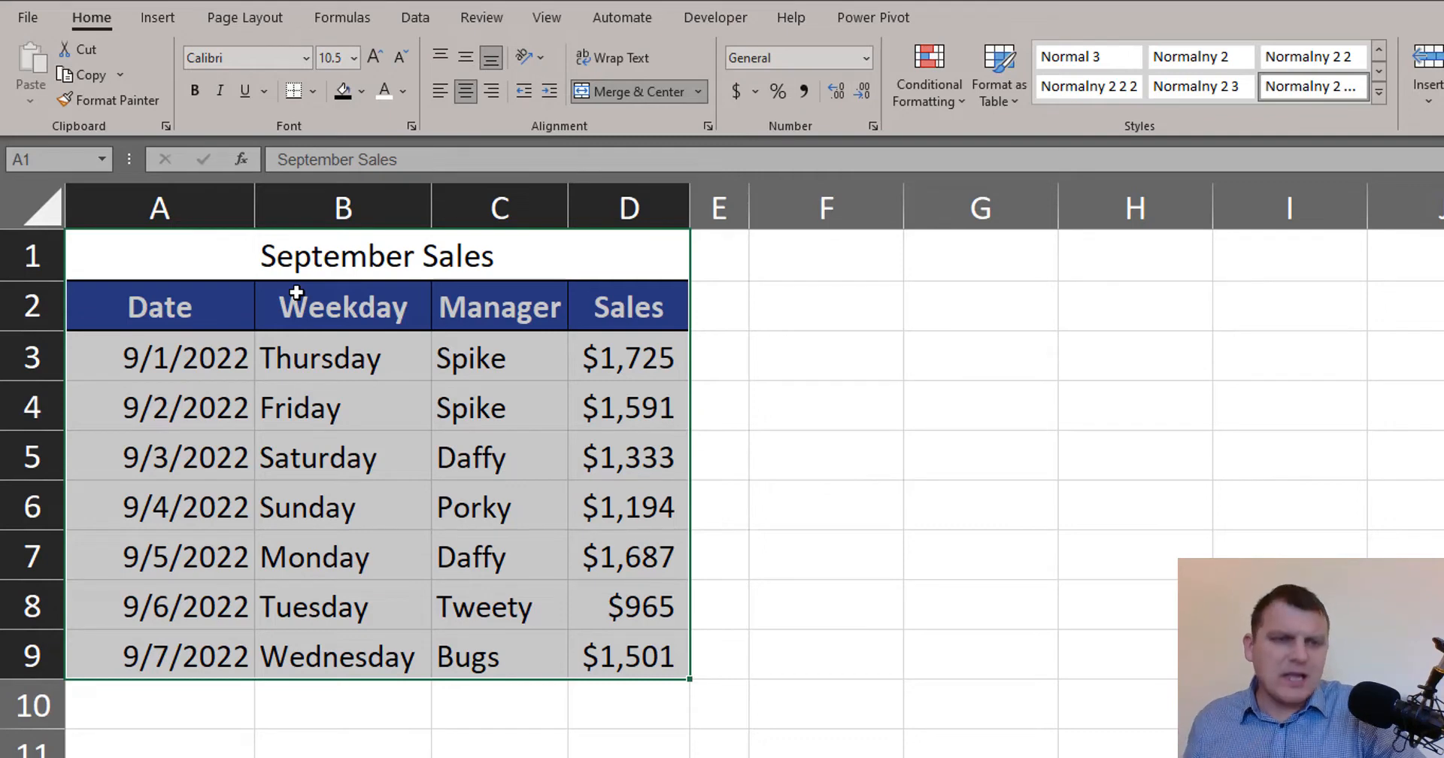
# Unmerge the September Sales title so that A1:D1 are separate cells.
pyautogui.click(215, 256)
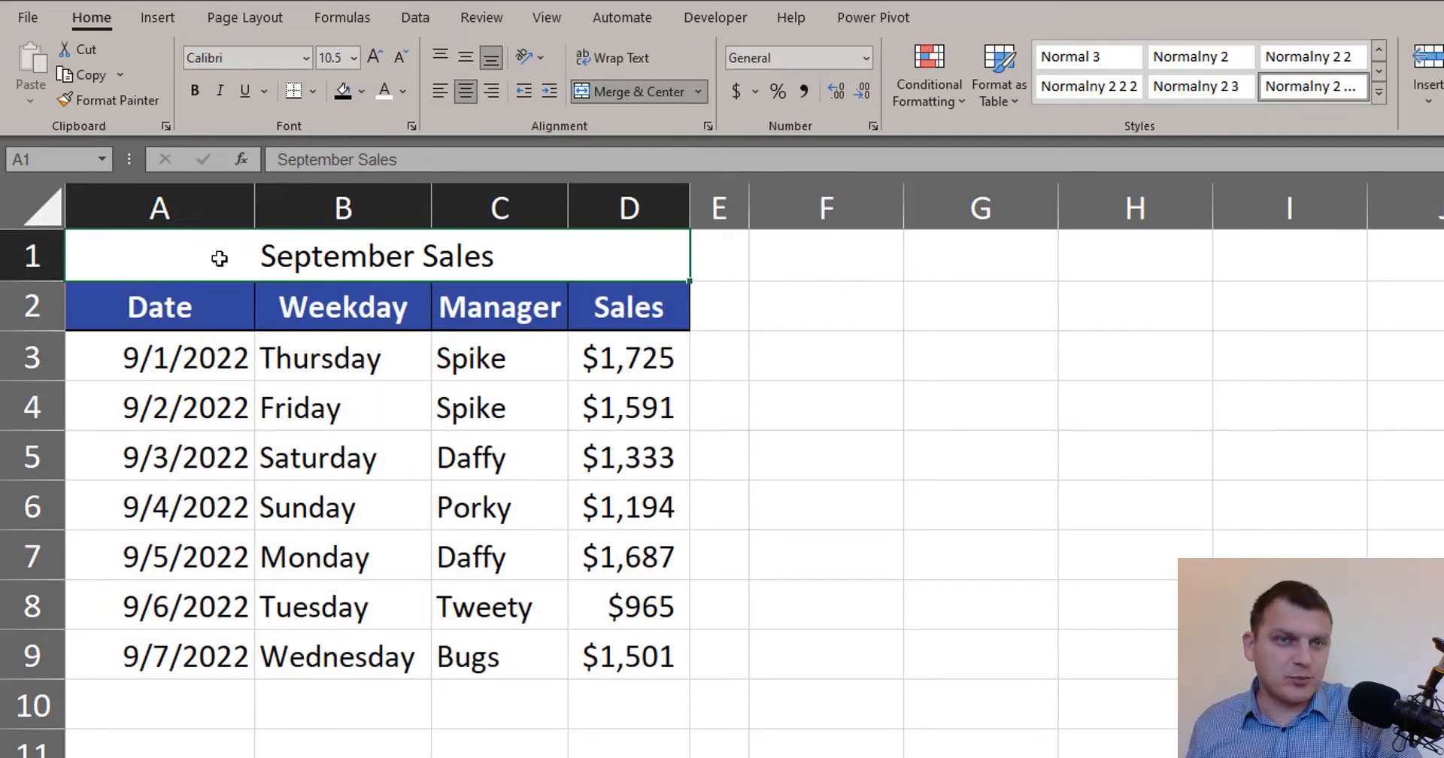
pyautogui.click(648, 95)
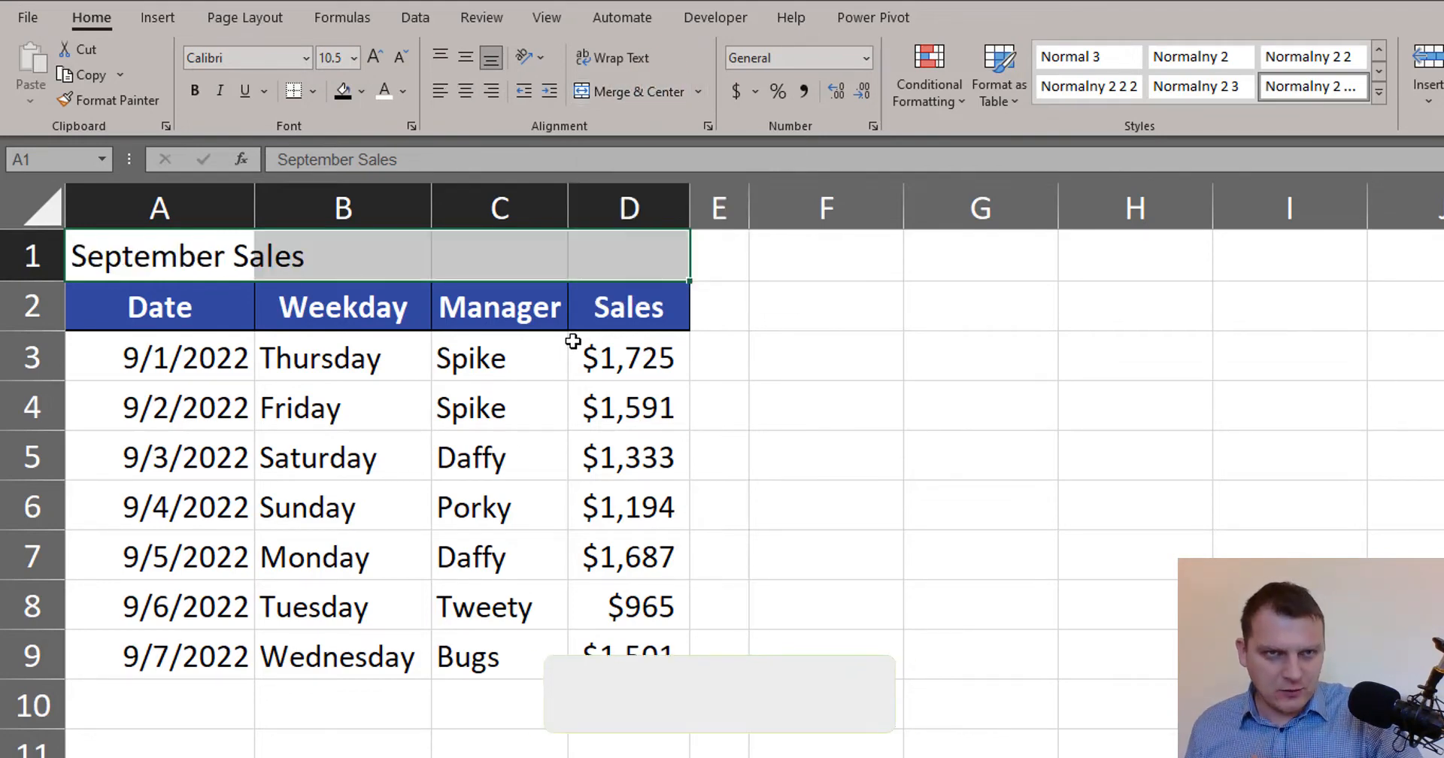
pyautogui.click(620, 89)
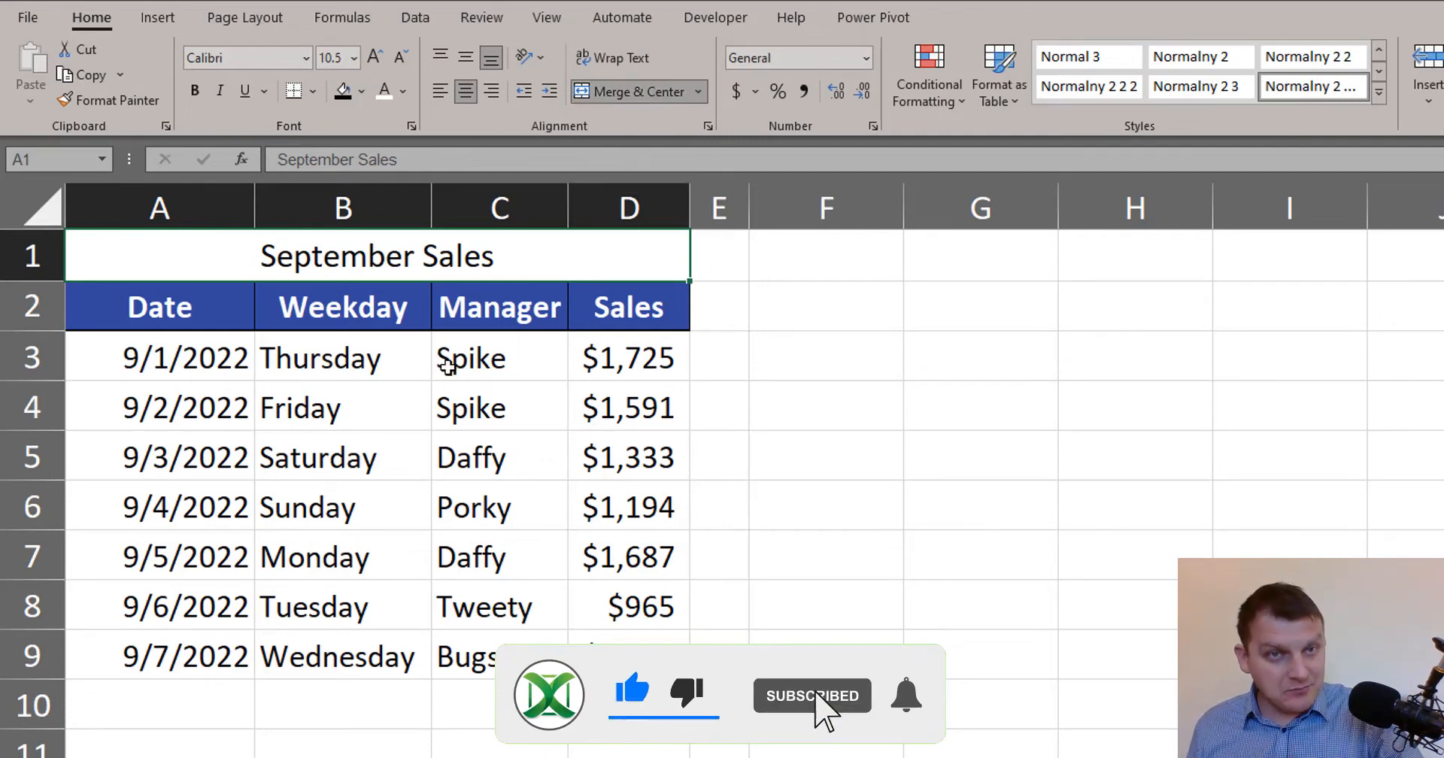
pyautogui.click(638, 93)
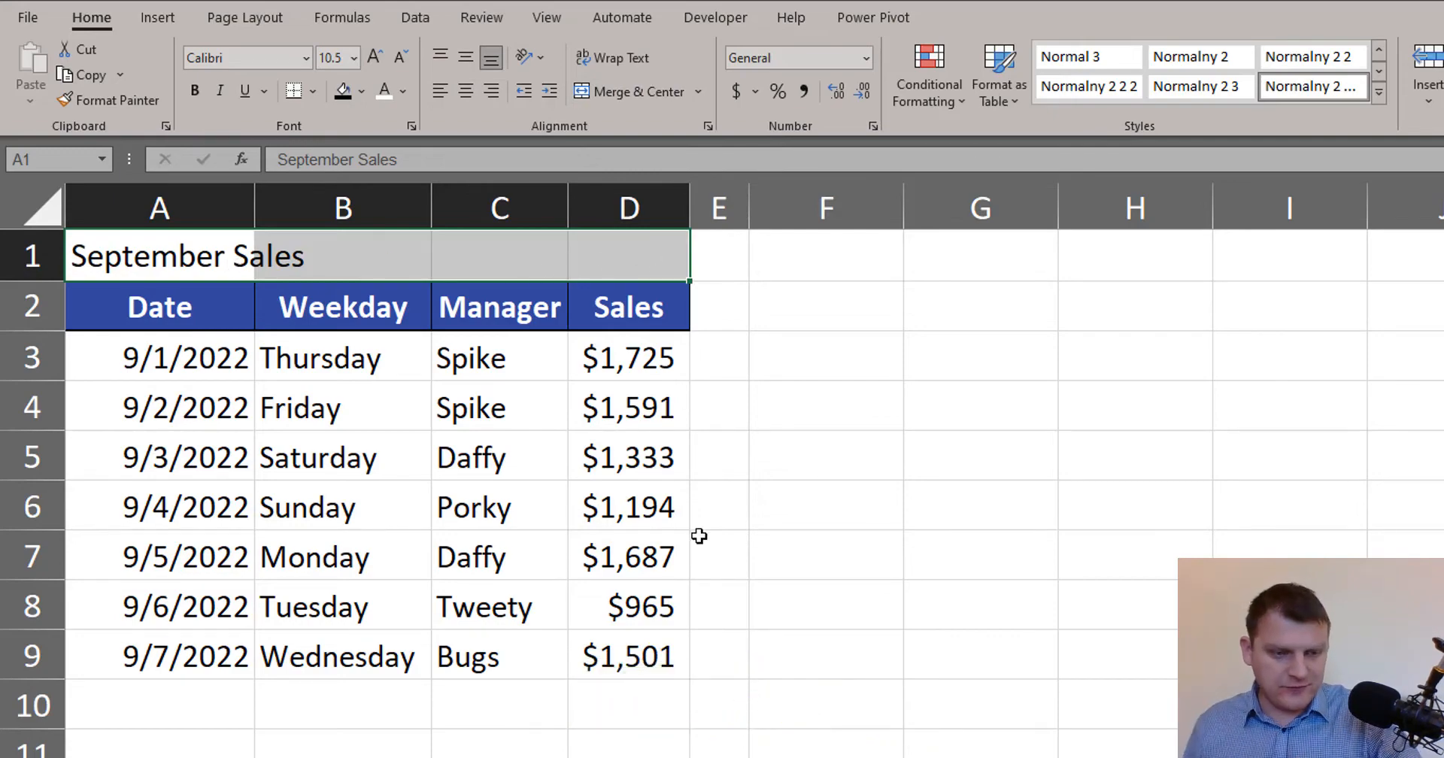
# Set the horizontal text alignment of A1:D1 to Center Across Selection.
pyautogui.hotkey('ctrl', '1')
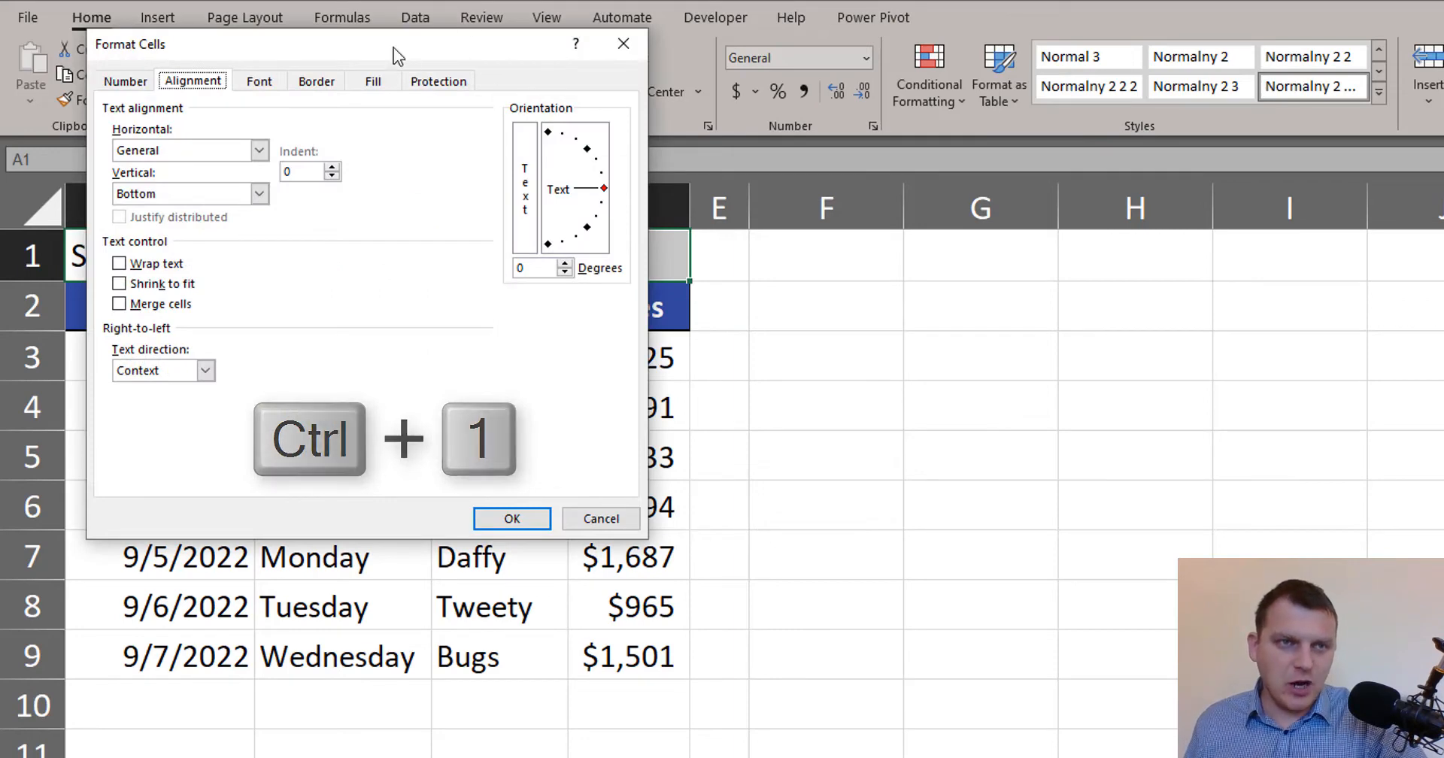
pyautogui.moveTo(395, 47); pyautogui.dragTo(755, 223)
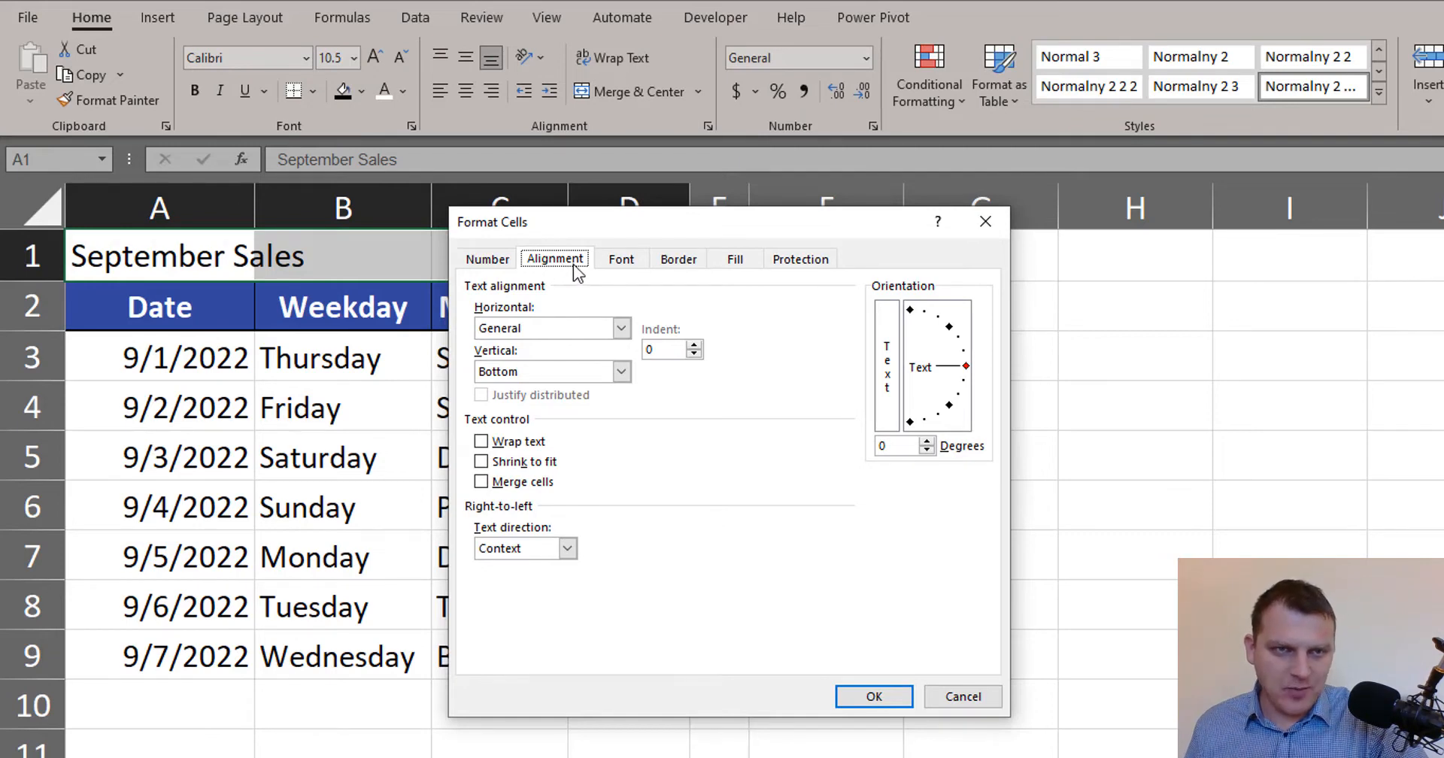
pyautogui.click(544, 330)
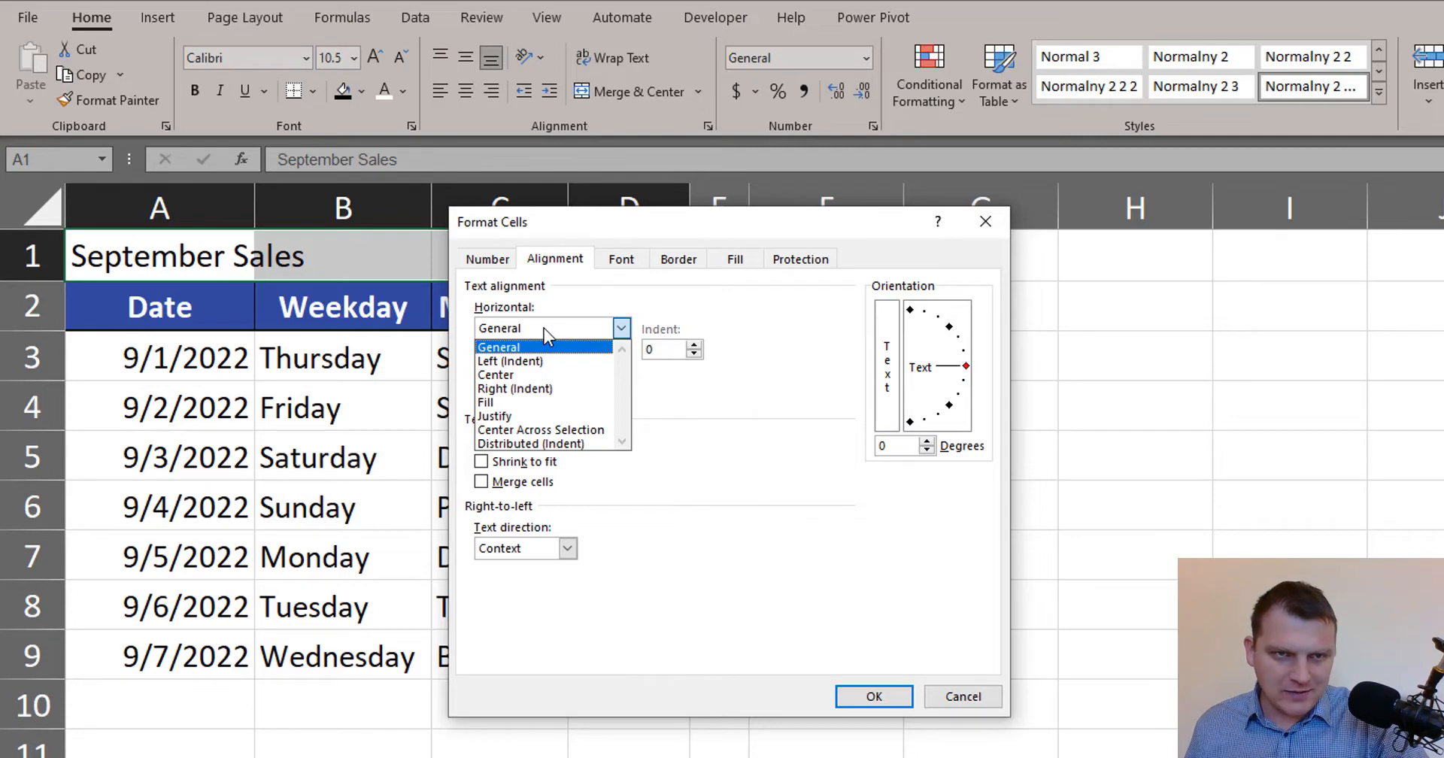
pyautogui.click(546, 430)
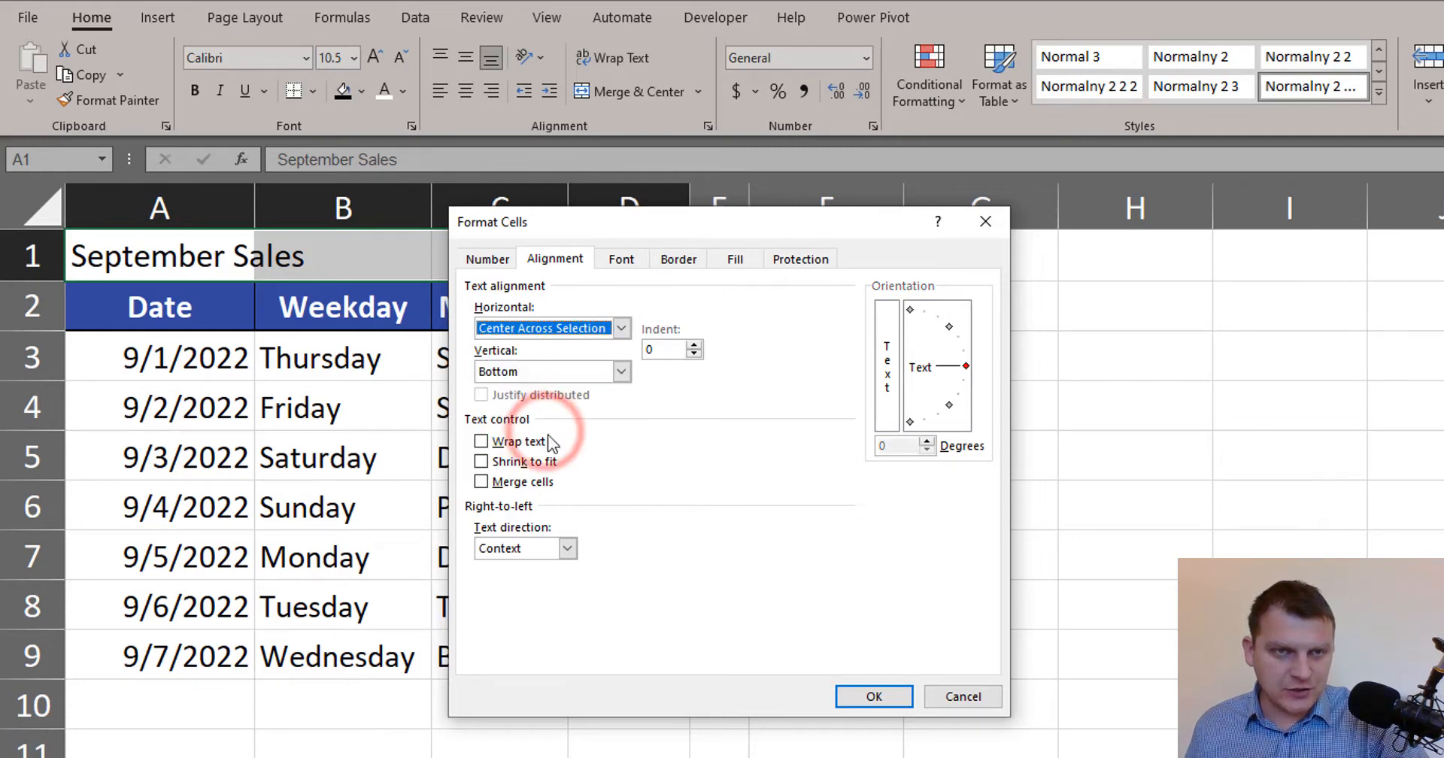
pyautogui.click(891, 698)
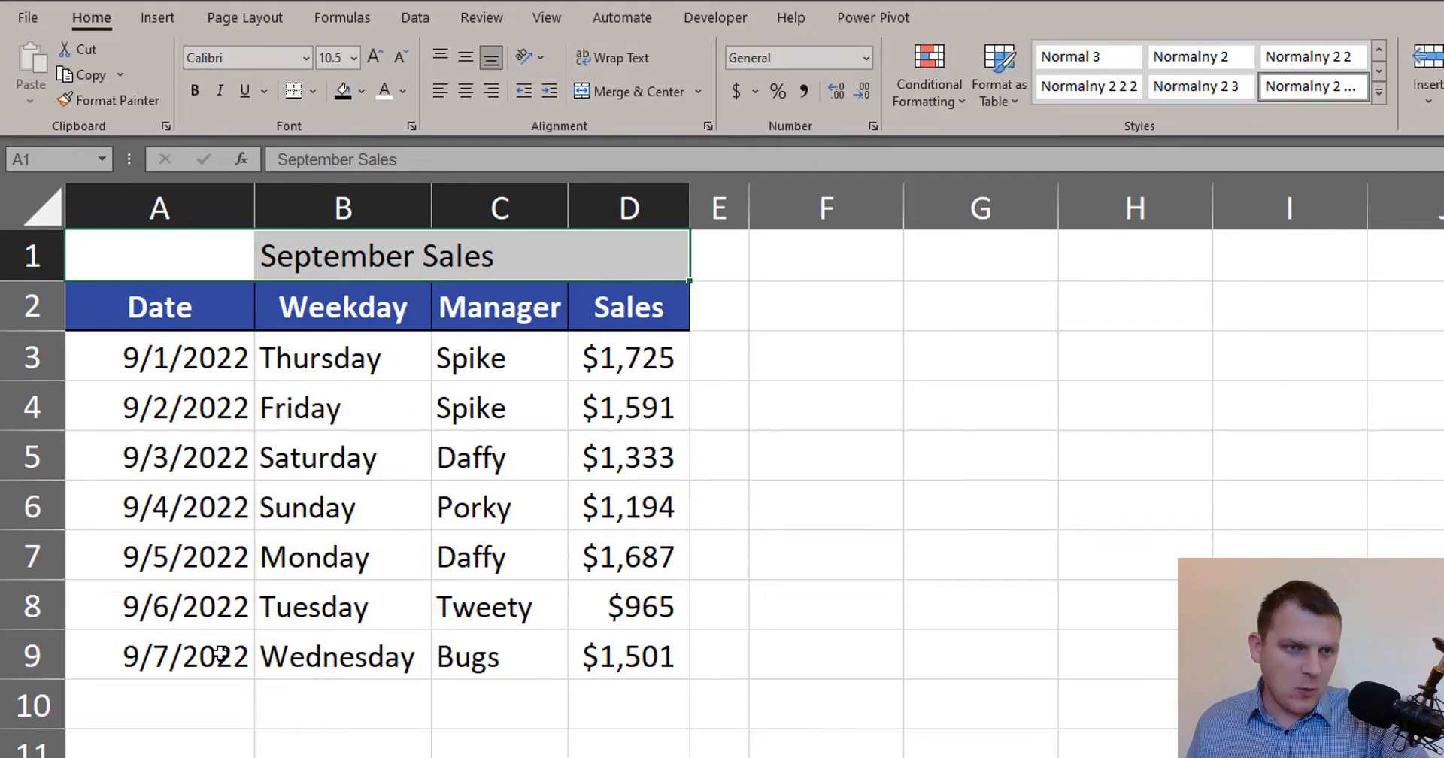
# Examine whether column A can be selected from row 9 up to row 1 and whether cells A1 to D1 can each be selected individually.
pyautogui.moveTo(213, 653); pyautogui.dragTo(212, 274)
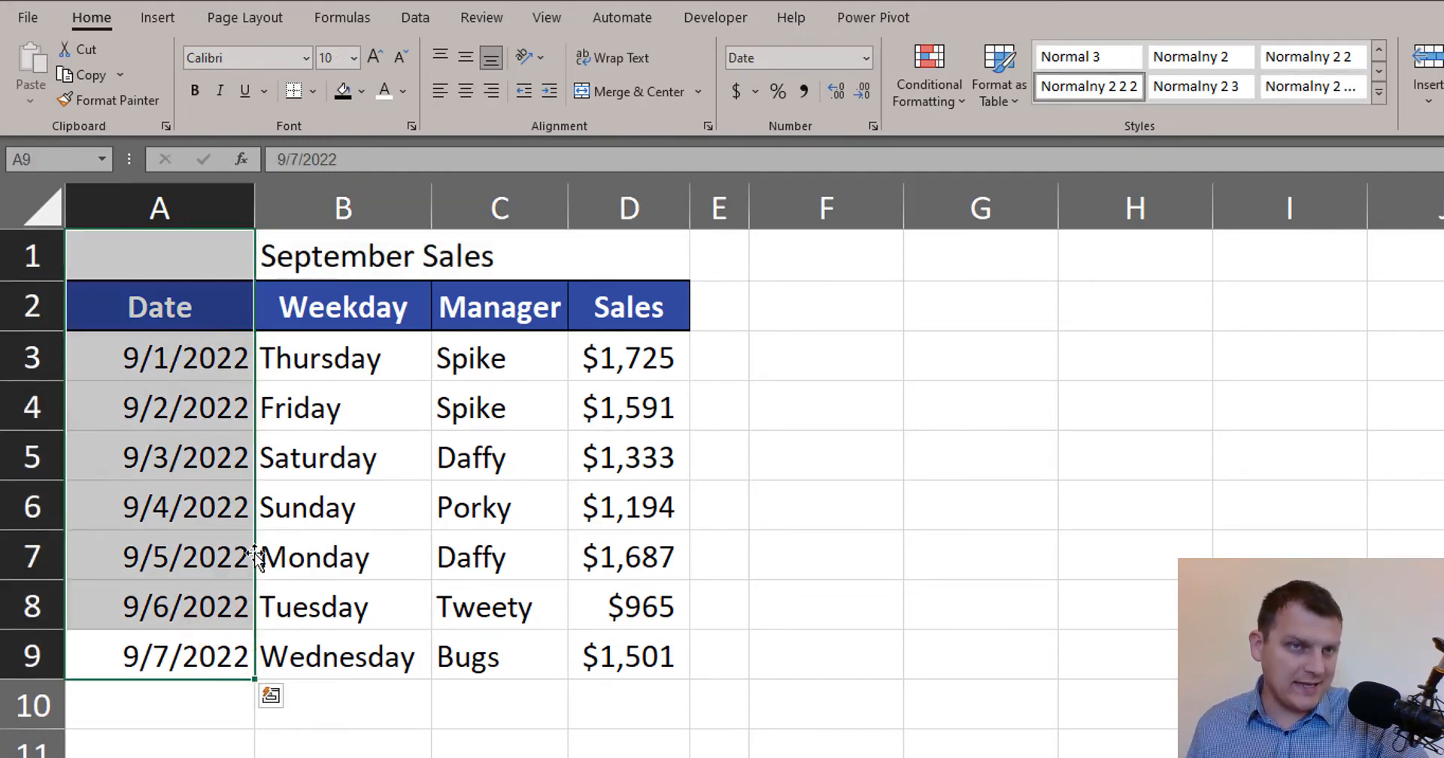
pyautogui.click(205, 251)
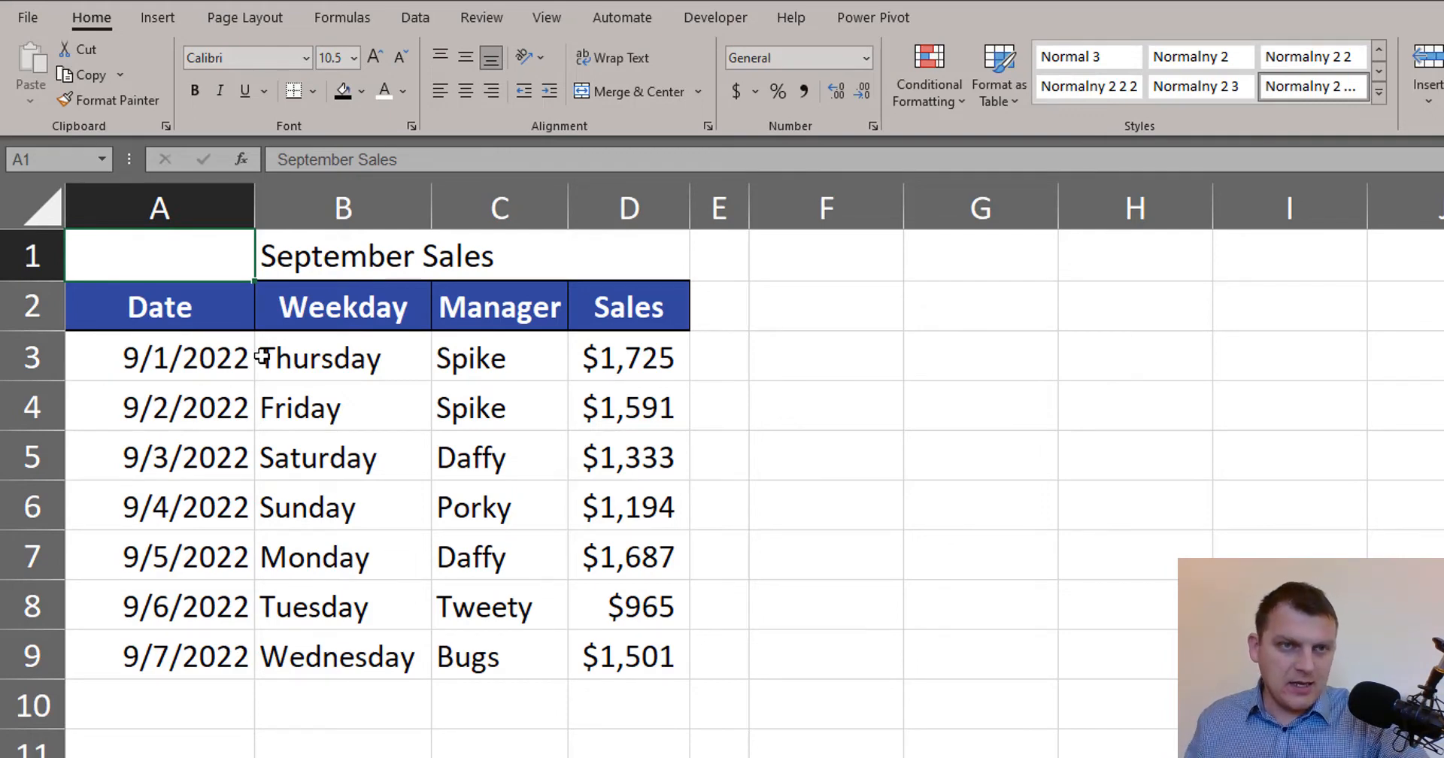
pyautogui.click(345, 263)
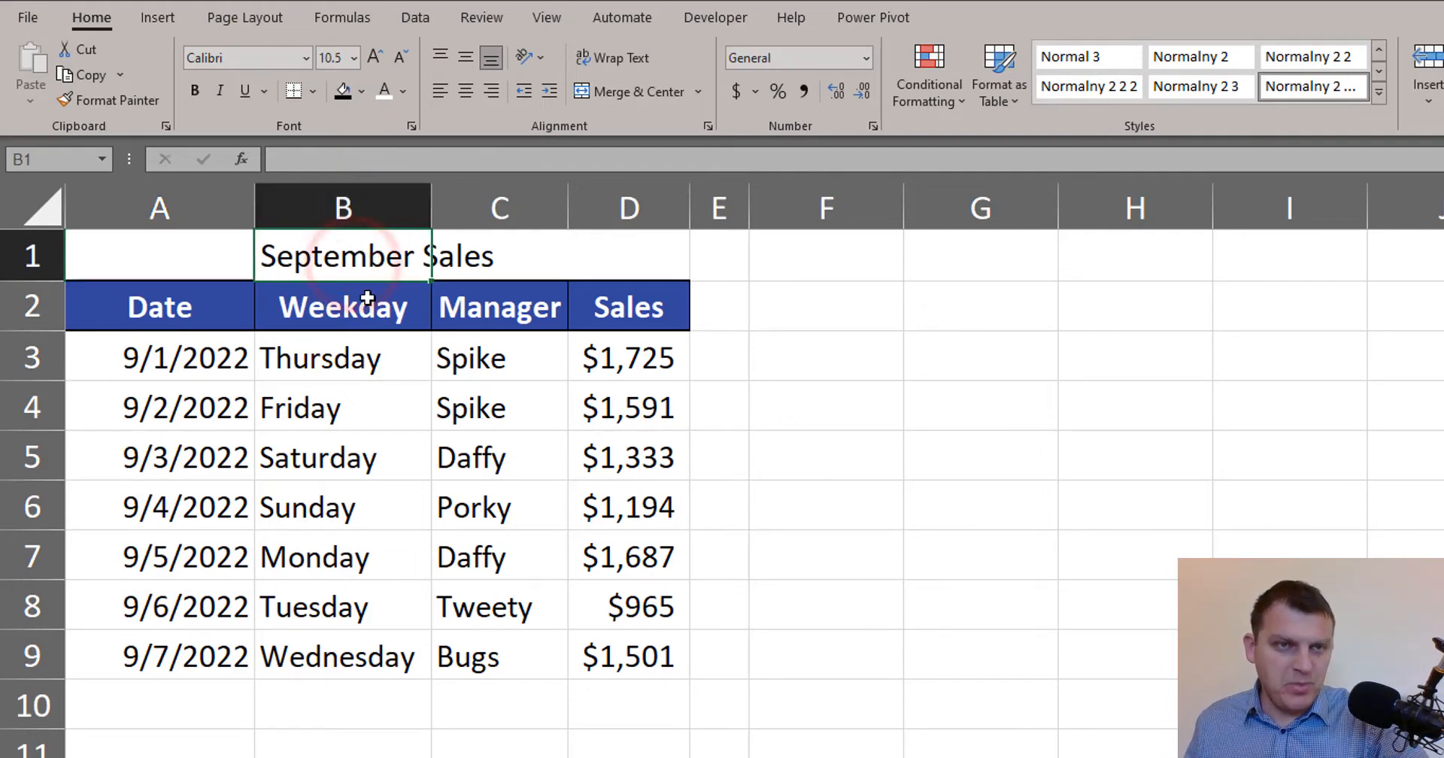
pyautogui.click(515, 255)
pyautogui.click(635, 253)
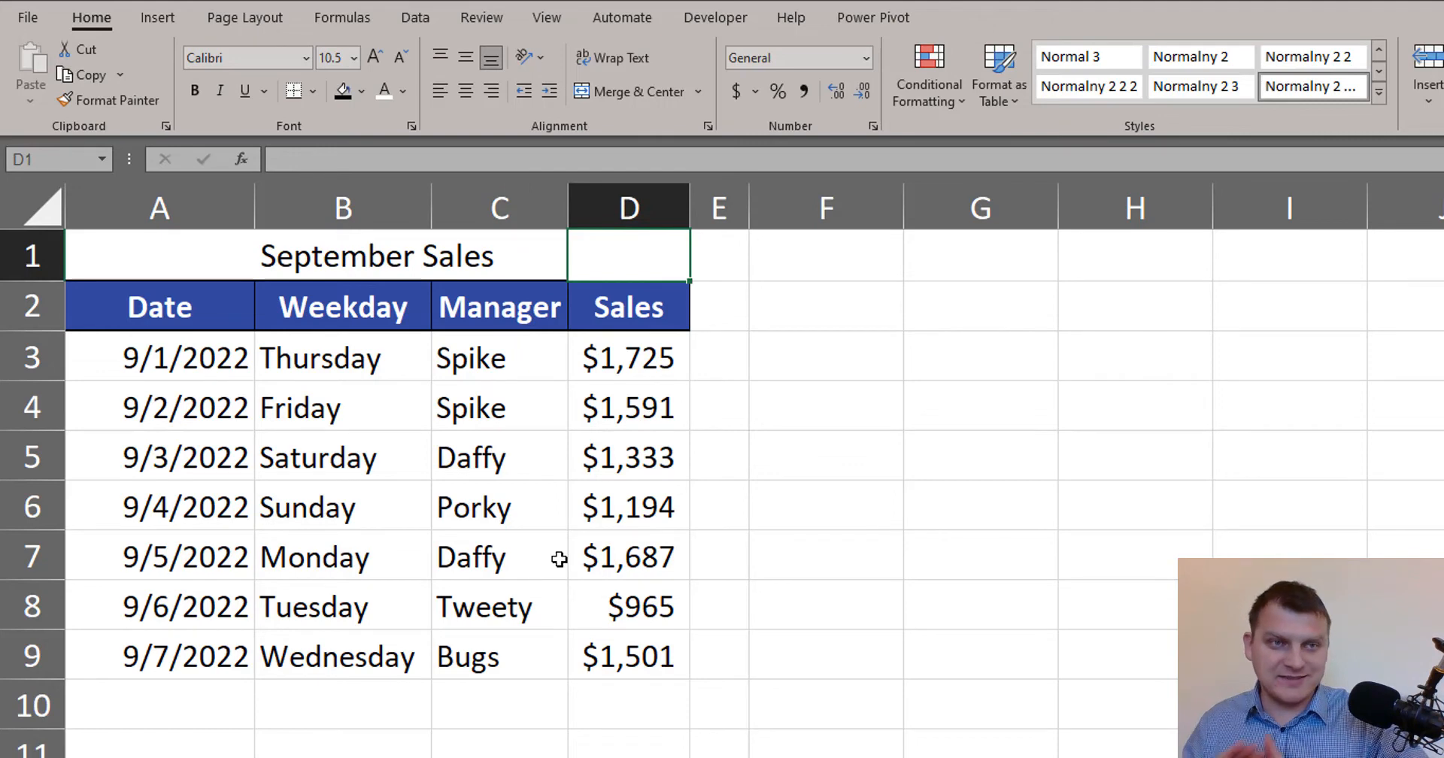
# Give the title range A1:D1 a black fill and a white font color.
pyautogui.moveTo(190, 256); pyautogui.dragTo(586, 271)
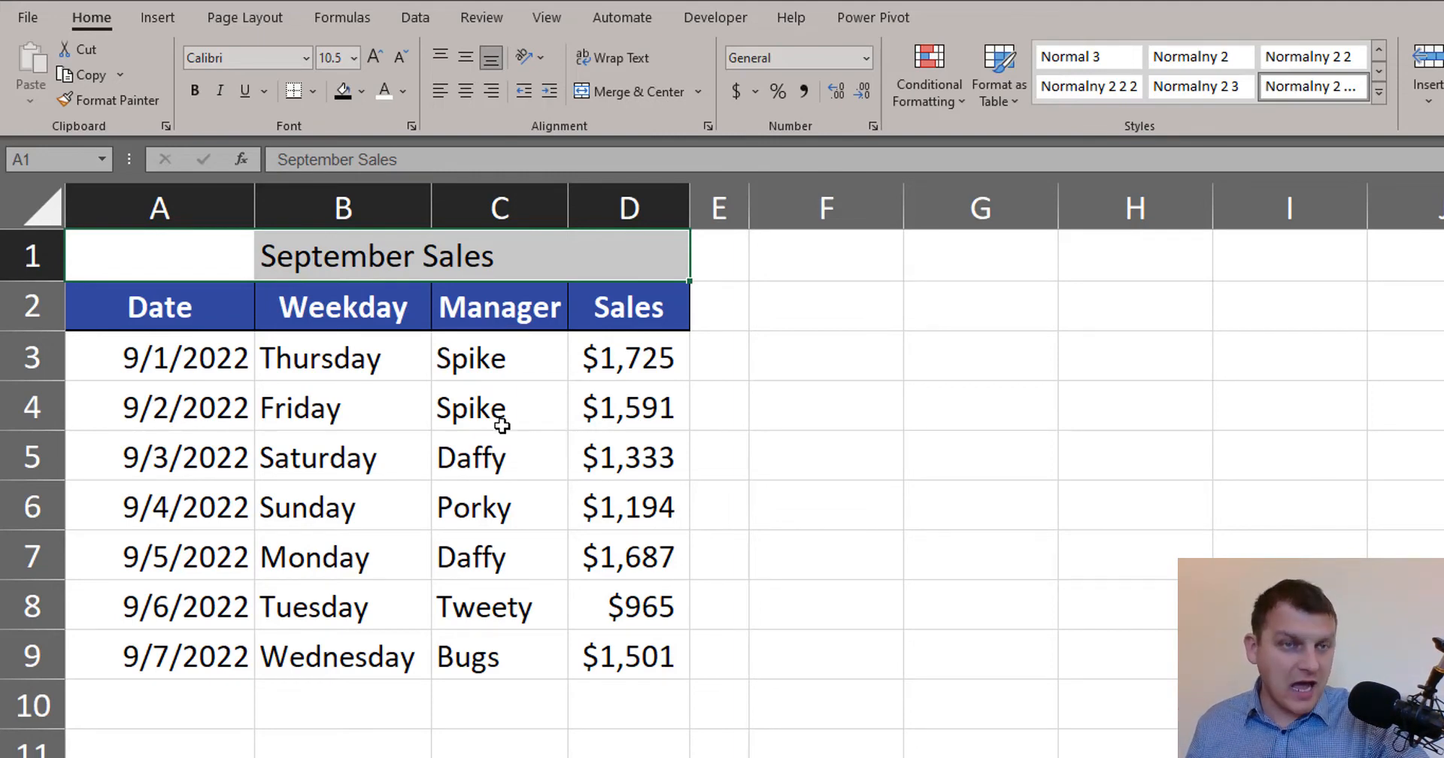
pyautogui.click(343, 90)
pyautogui.click(403, 91)
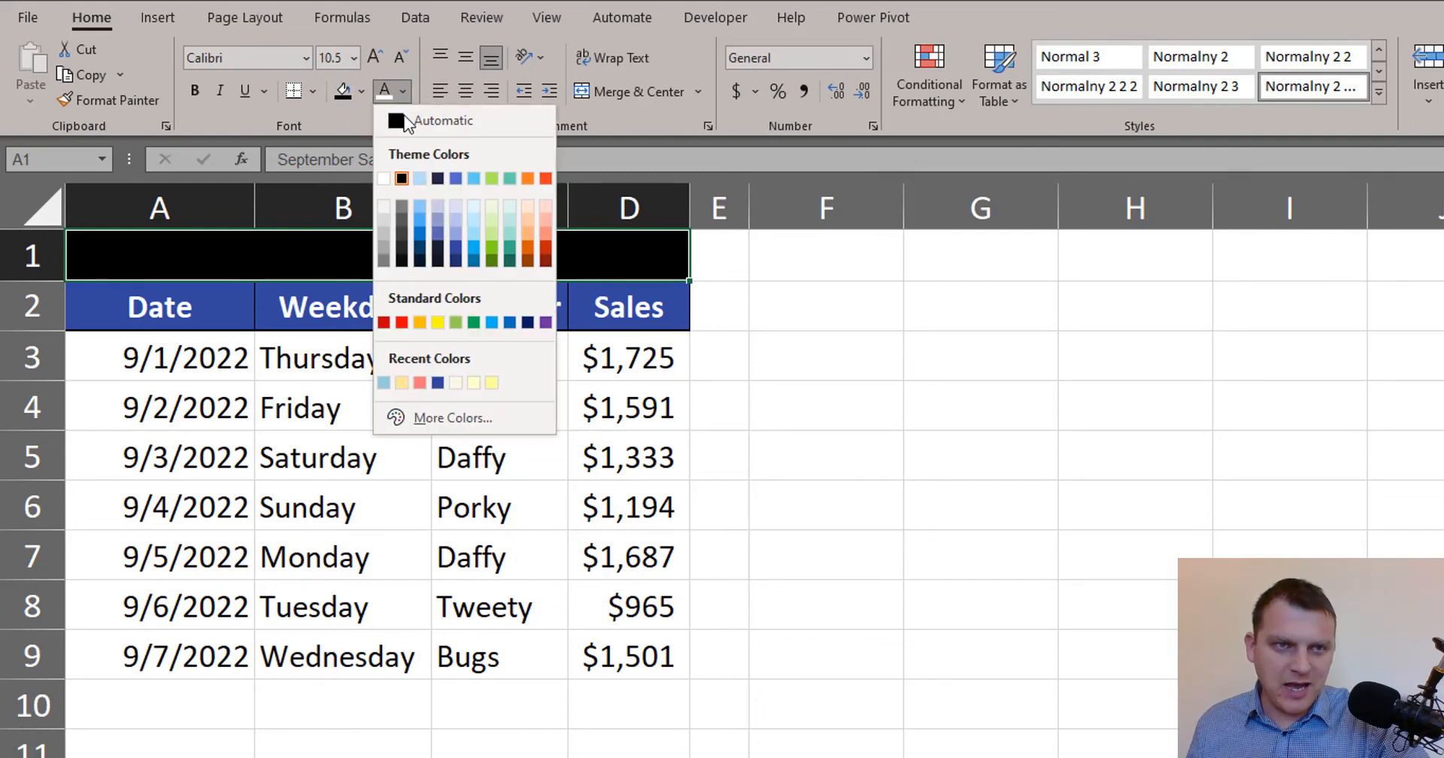
pyautogui.click(385, 178)
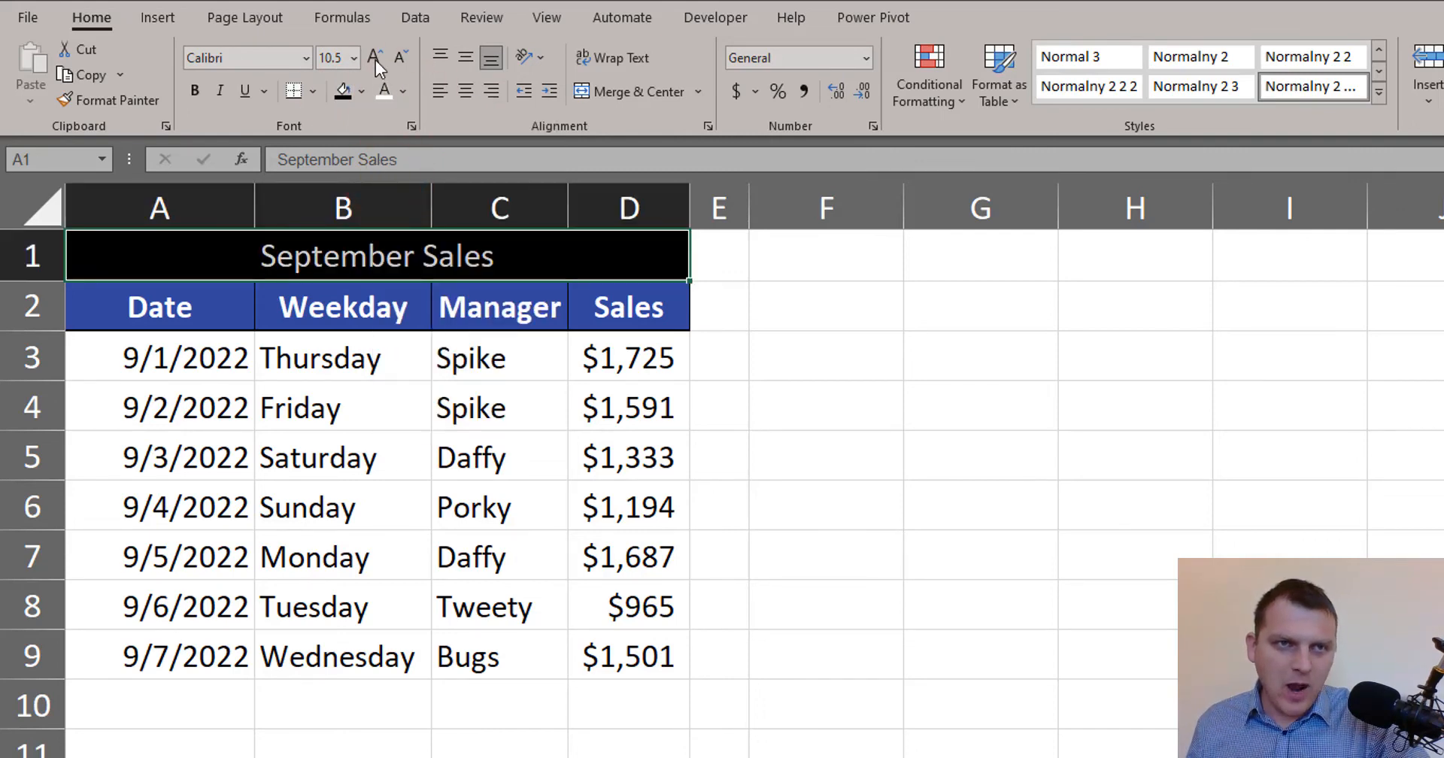
# Enlarge the title text to 14 pt, make it bold and increase the height of row 1.
pyautogui.click(376, 54)
pyautogui.click(376, 54)
pyautogui.click(376, 54)
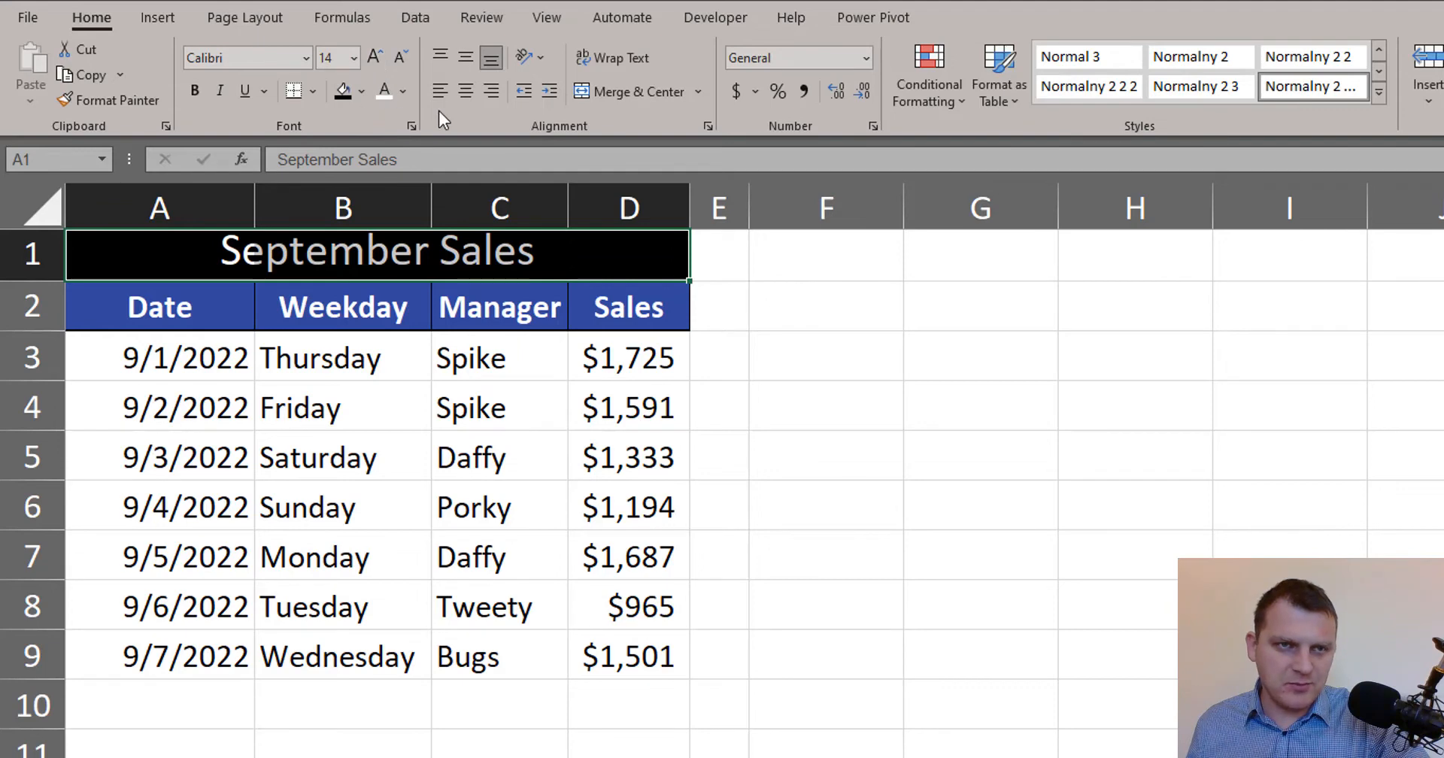
pyautogui.click(194, 92)
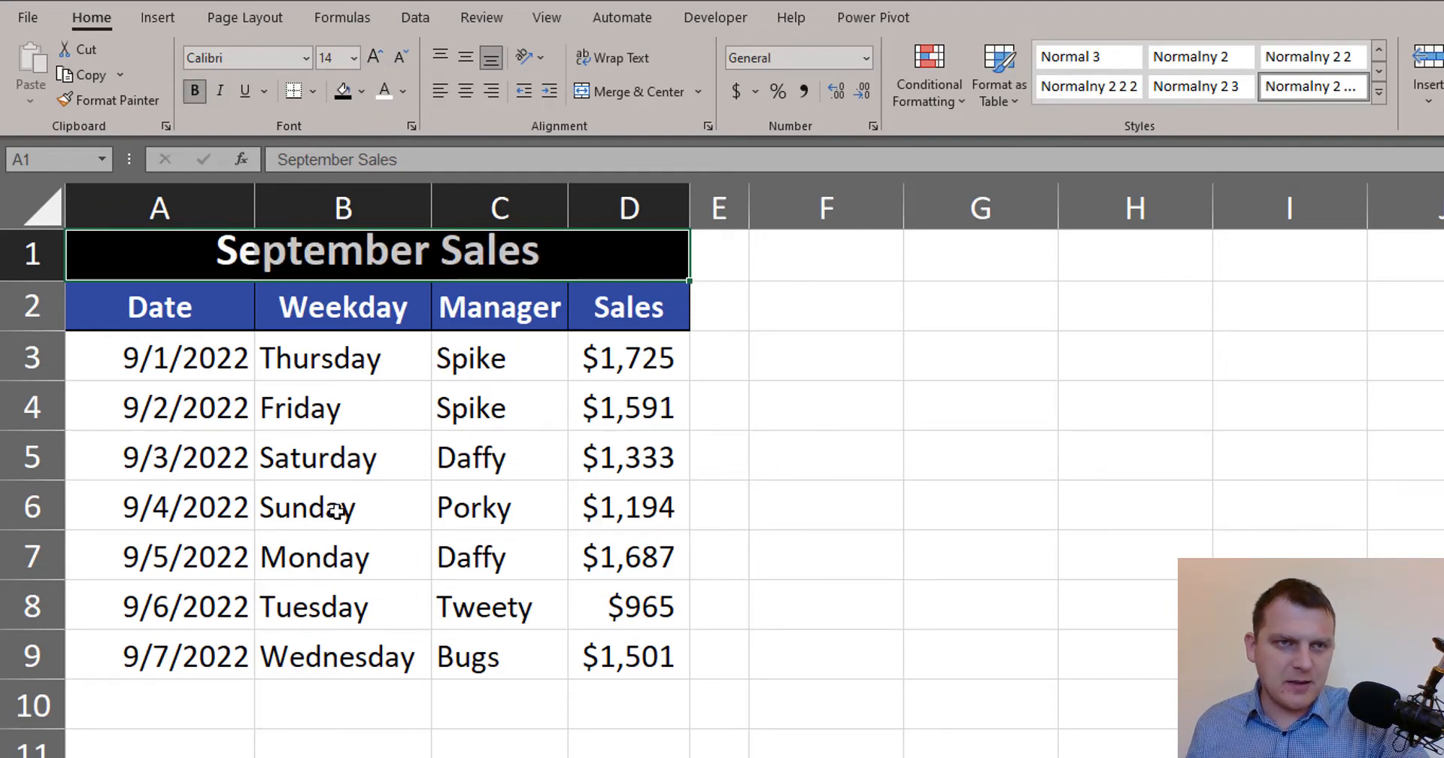
pyautogui.moveTo(34, 279); pyautogui.dragTo(37, 292)
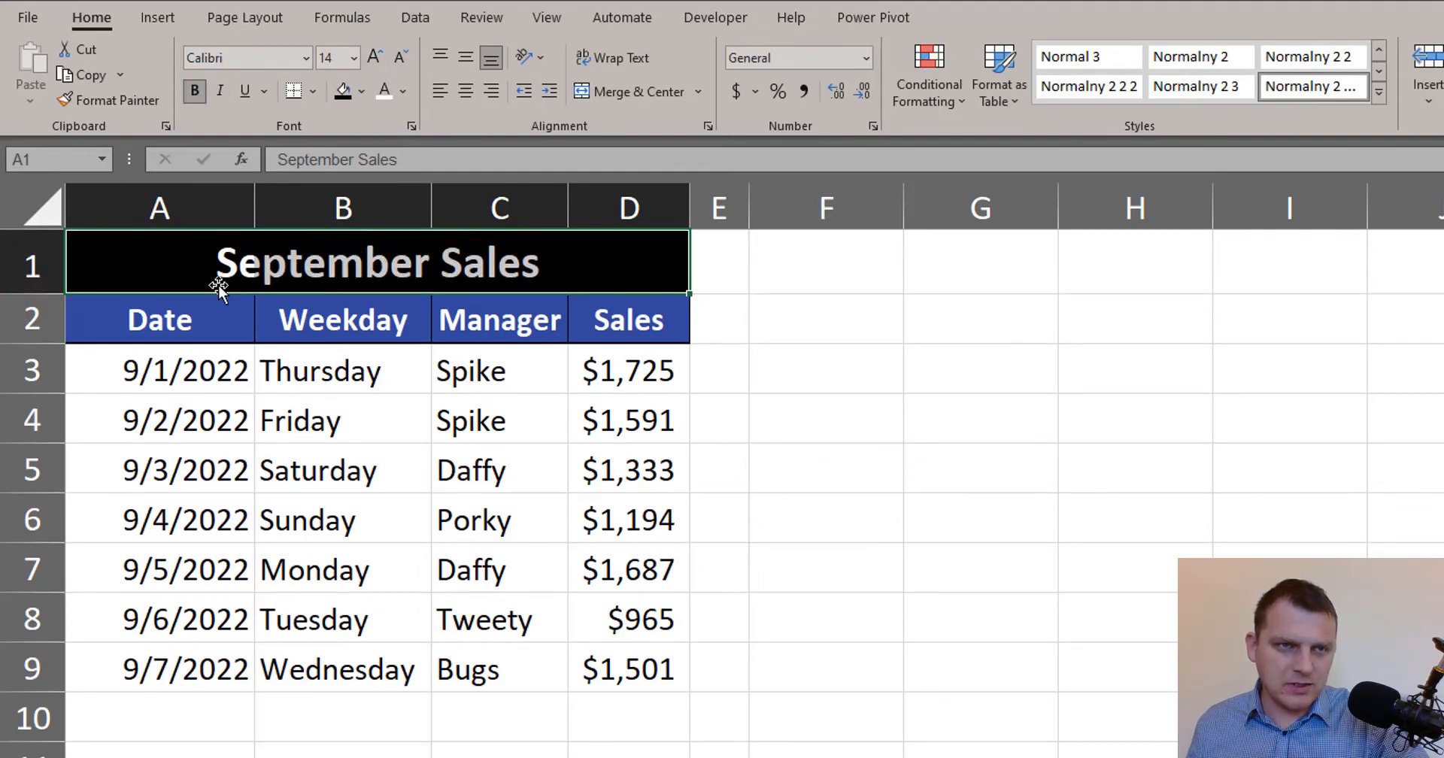
# Move the table A1:D9 one column over to B1:E9 and undo the move.
pyautogui.click(161, 256)
pyautogui.moveTo(197, 261); pyautogui.dragTo(635, 676)
pyautogui.moveTo(689, 492); pyautogui.dragTo(748, 495)
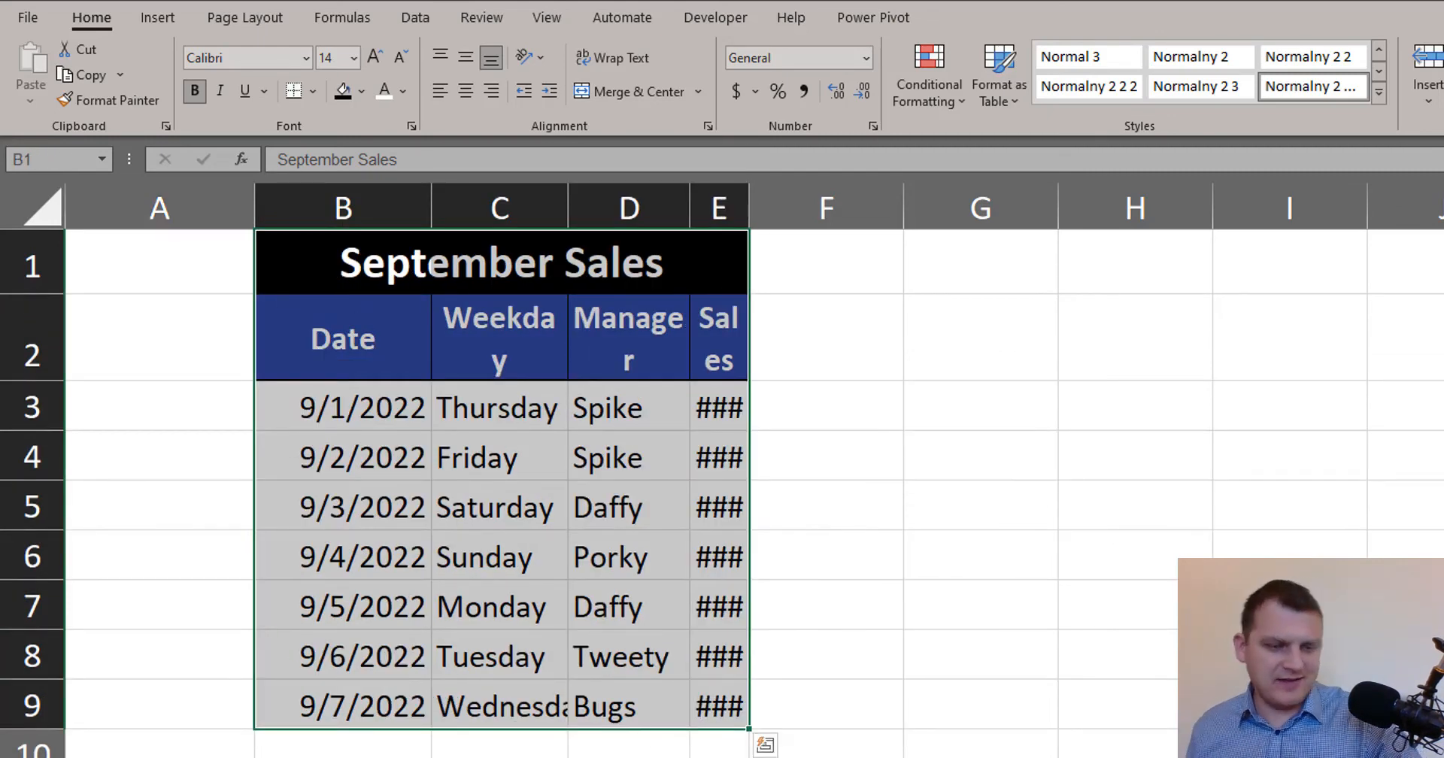
pyautogui.hotkey('ctrl', 'z')
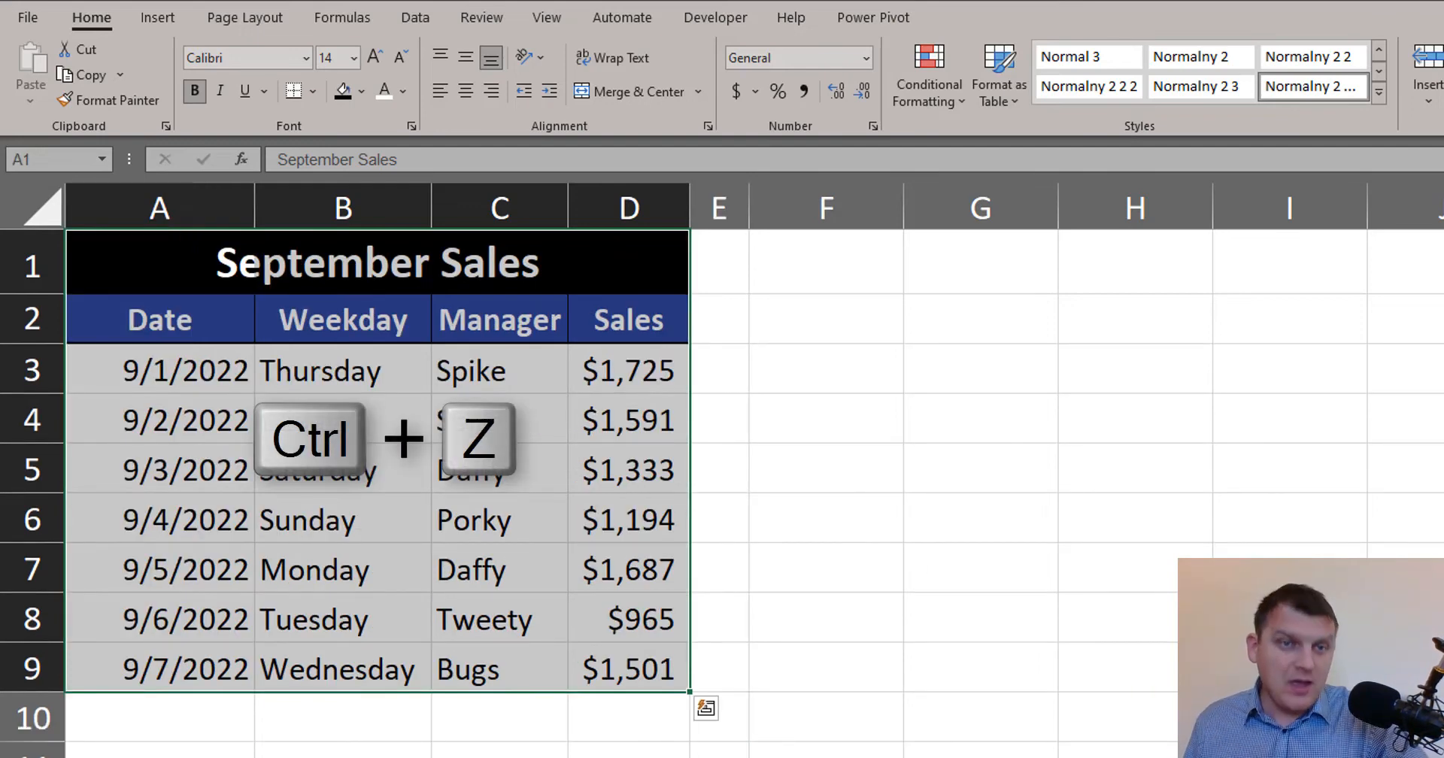
# Enter "Sales" in cell D1 and select the title range A1:C1.
pyautogui.click(604, 252)
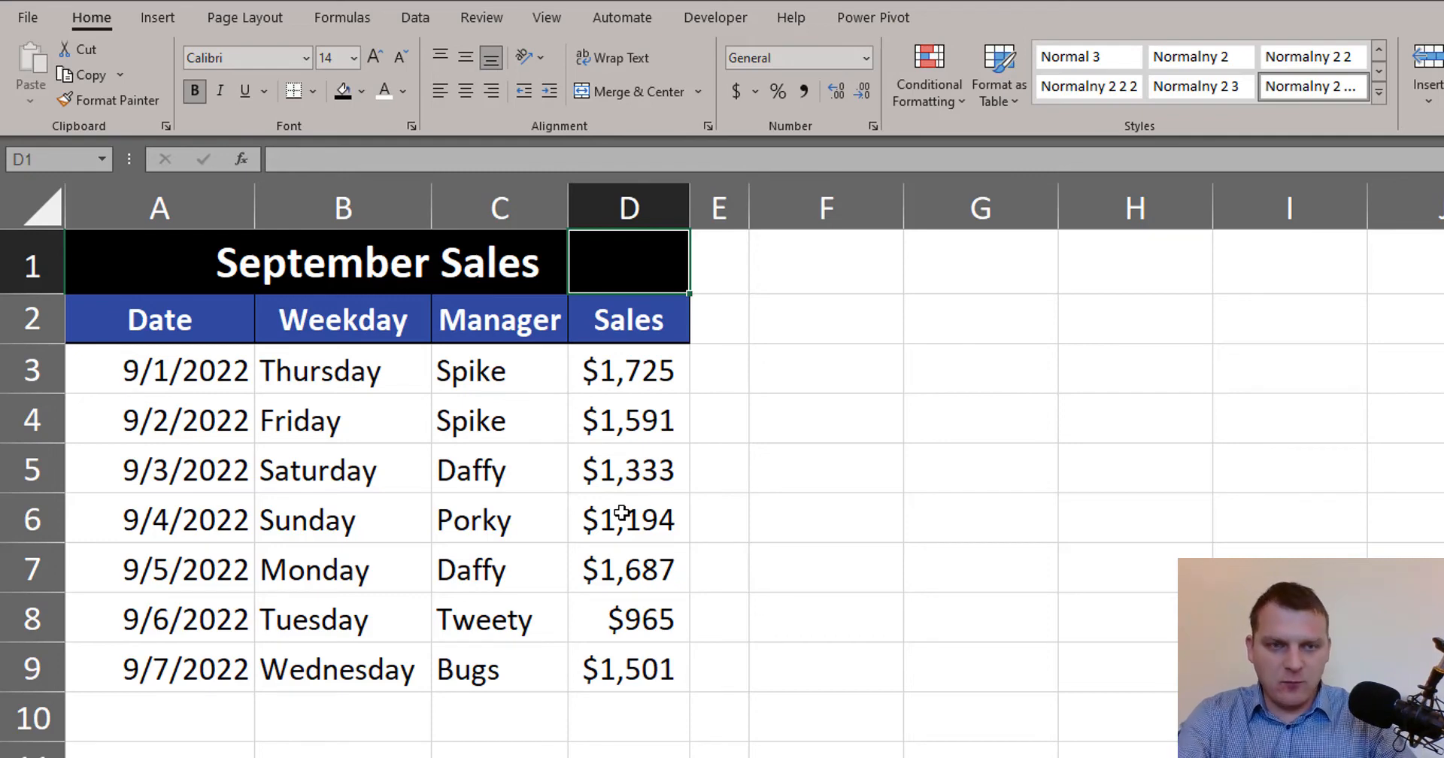
pyautogui.write('Sales')
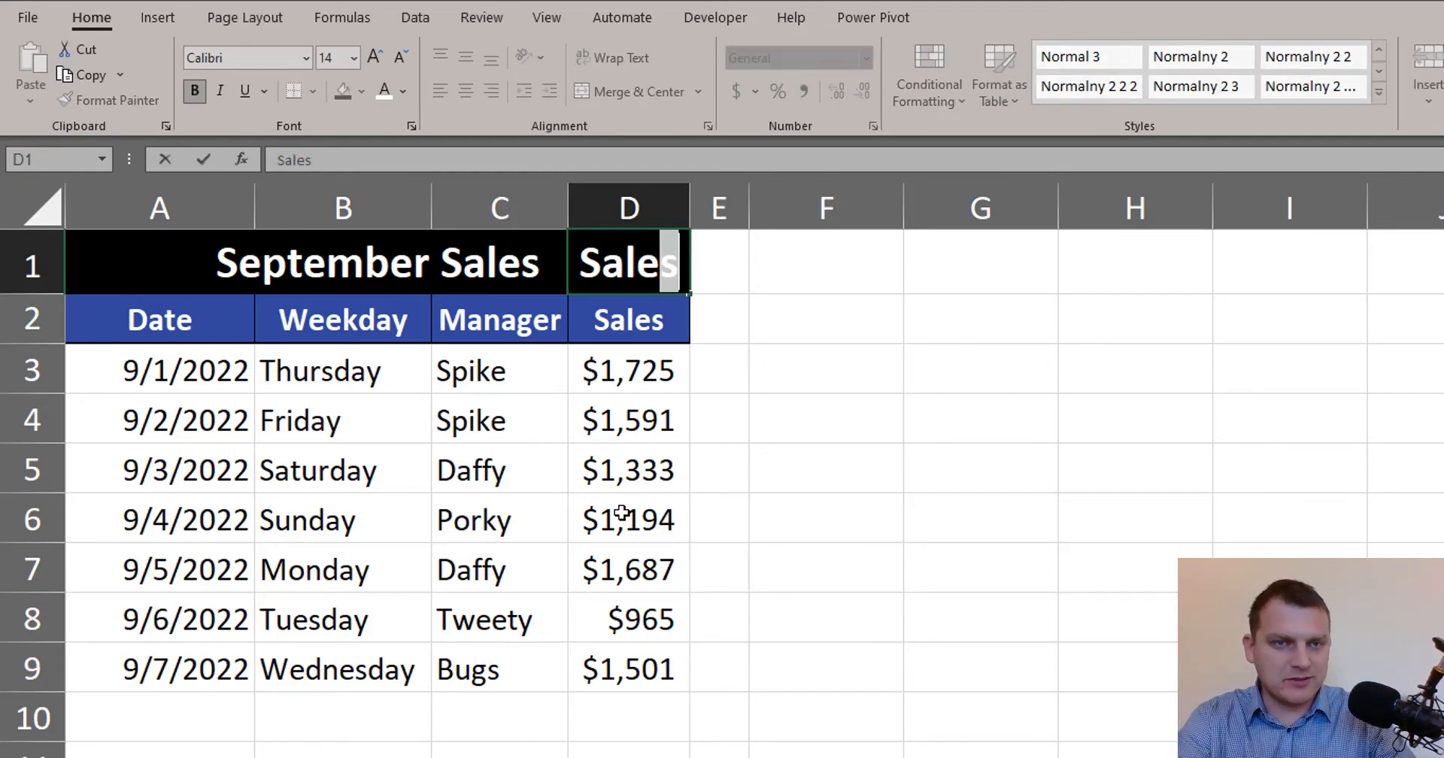
pyautogui.press('Return')
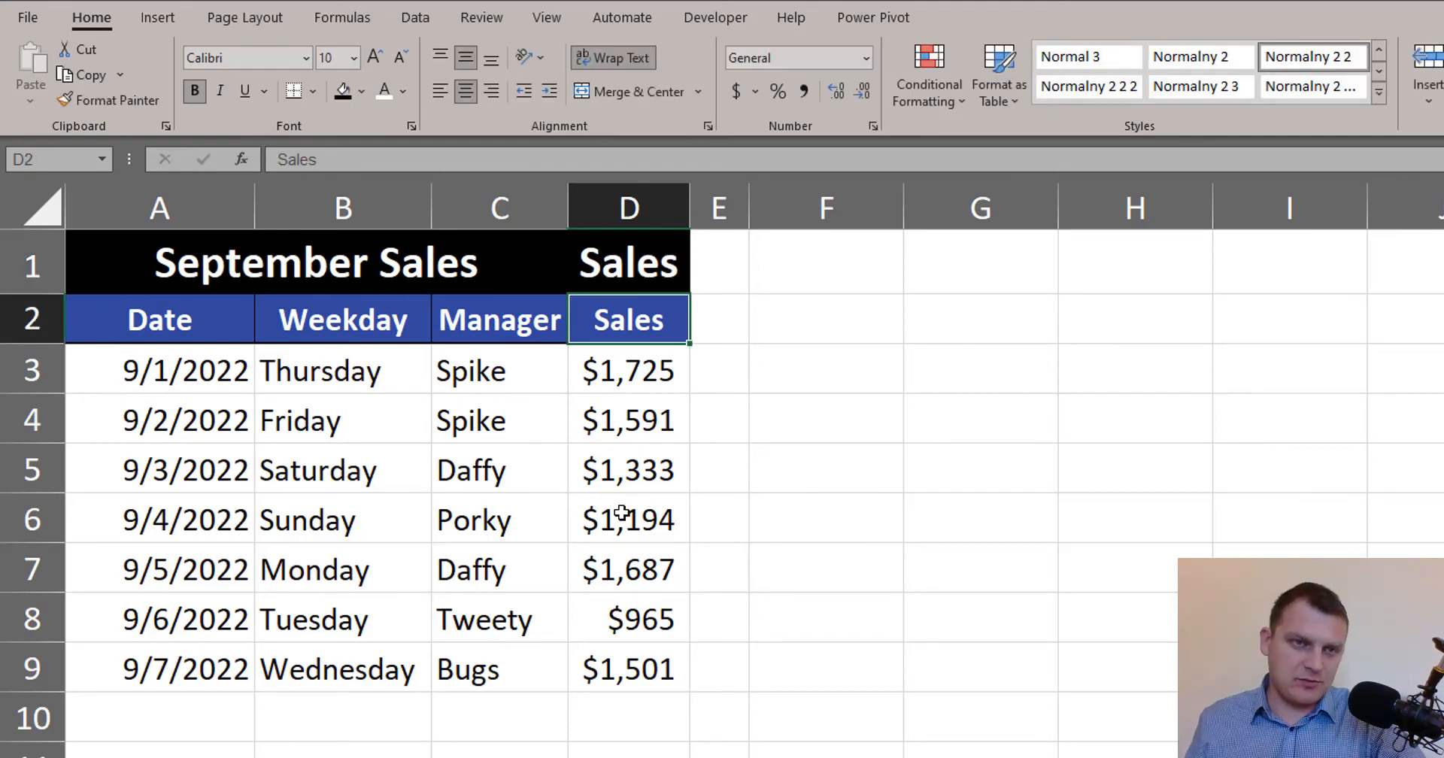
pyautogui.moveTo(139, 262); pyautogui.dragTo(552, 269)
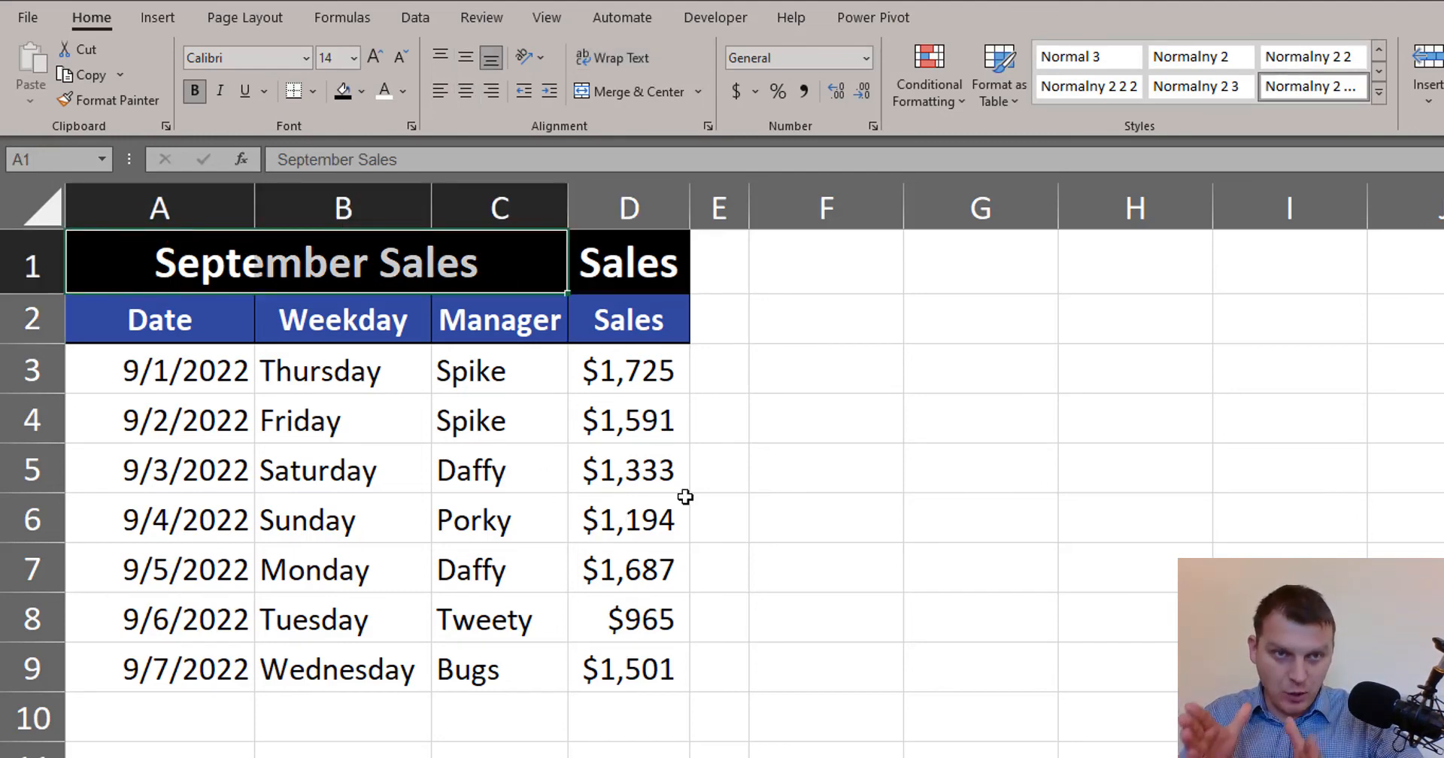